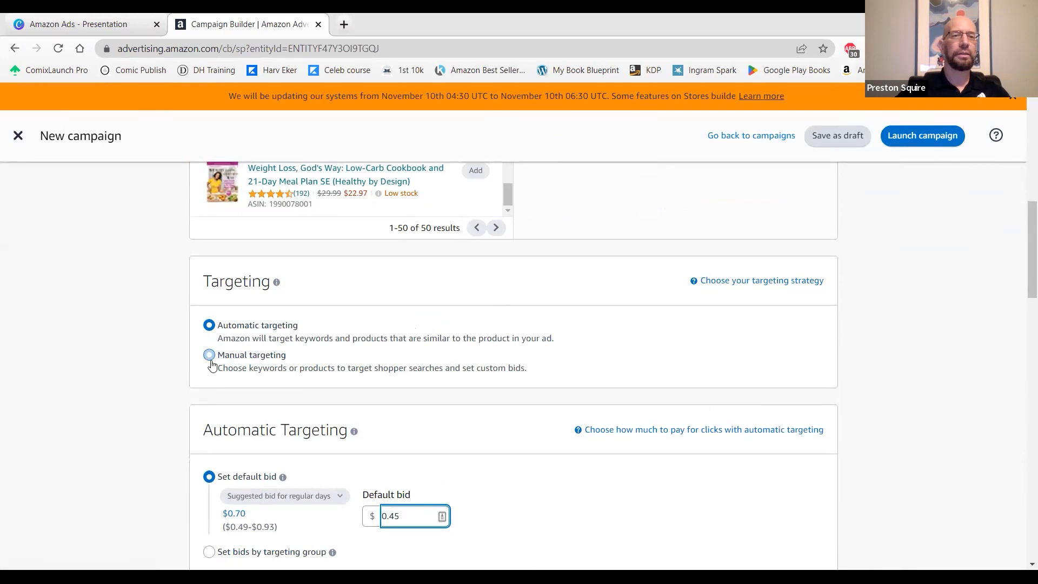
Switch the campaign to manual targeting and view the explanation of the product targeting option.
{"action": "left_click", "coordinate": [209, 355]}
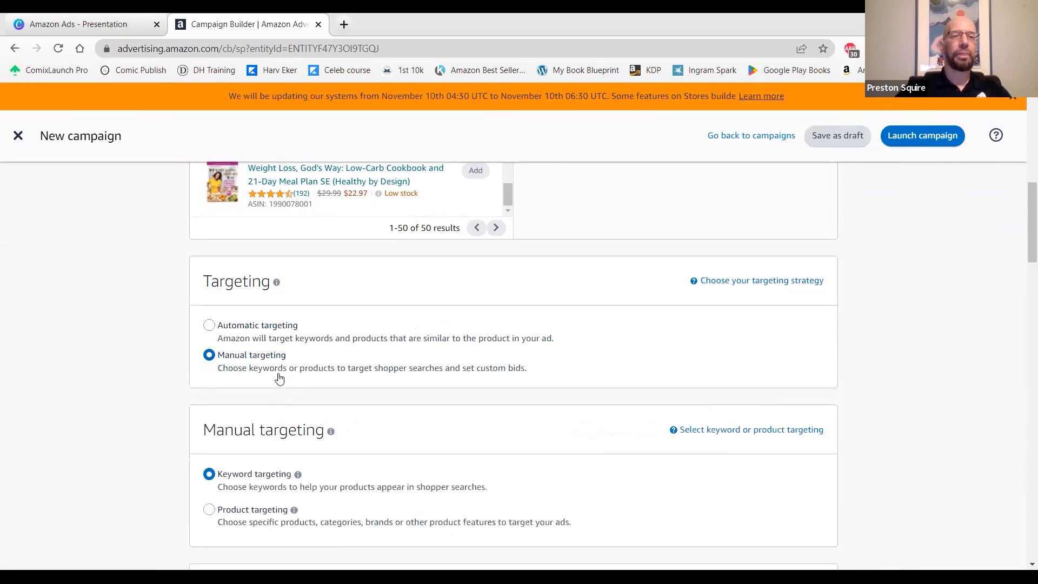
{"action": "scroll", "coordinate": [324, 373], "scroll_direction": "down", "scroll_amount": 3}
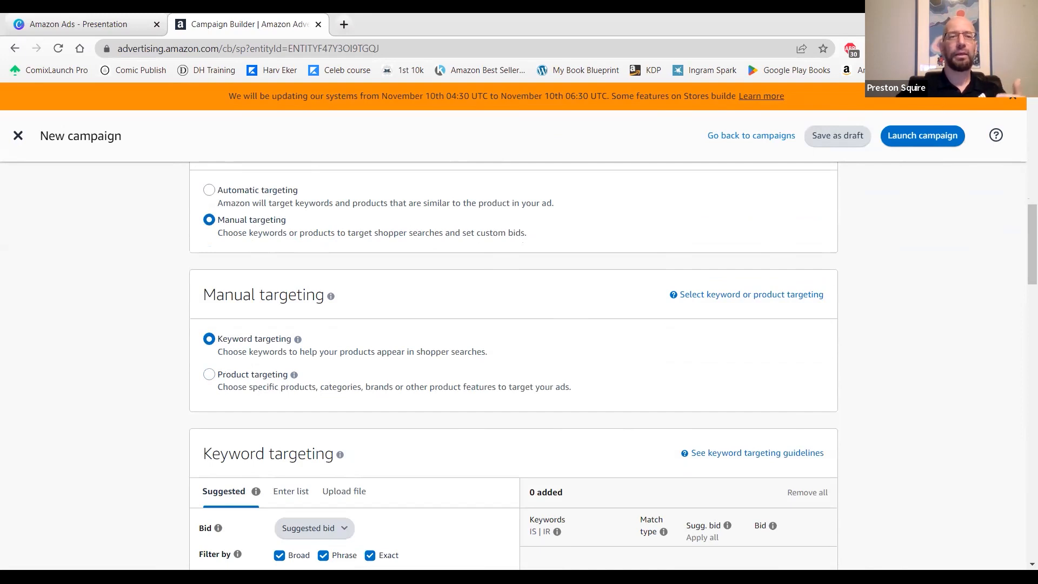
{"action": "scroll", "coordinate": [595, 275], "scroll_direction": "down", "scroll_amount": 2}
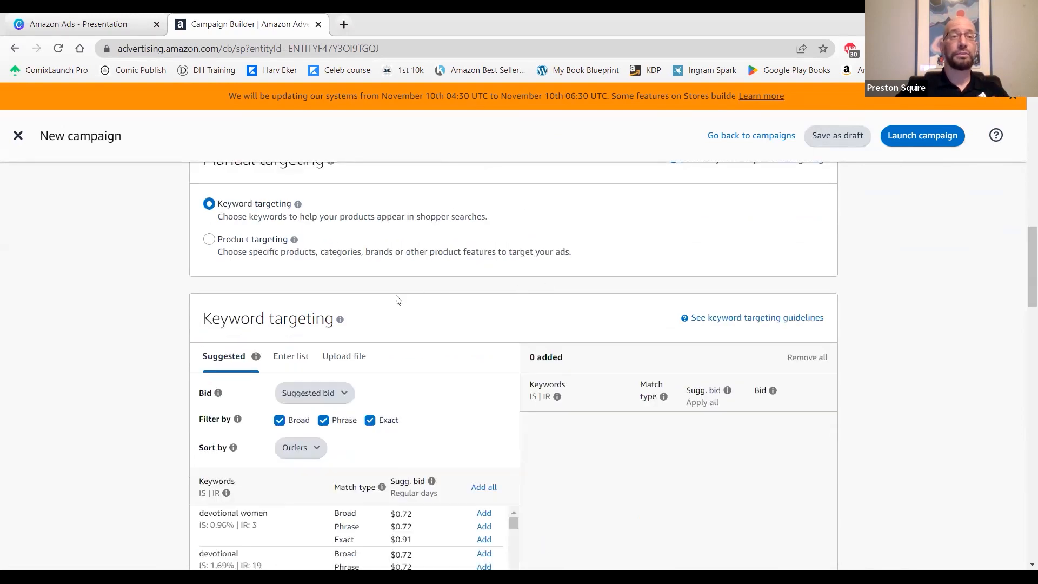
{"action": "left_click", "coordinate": [294, 240]}
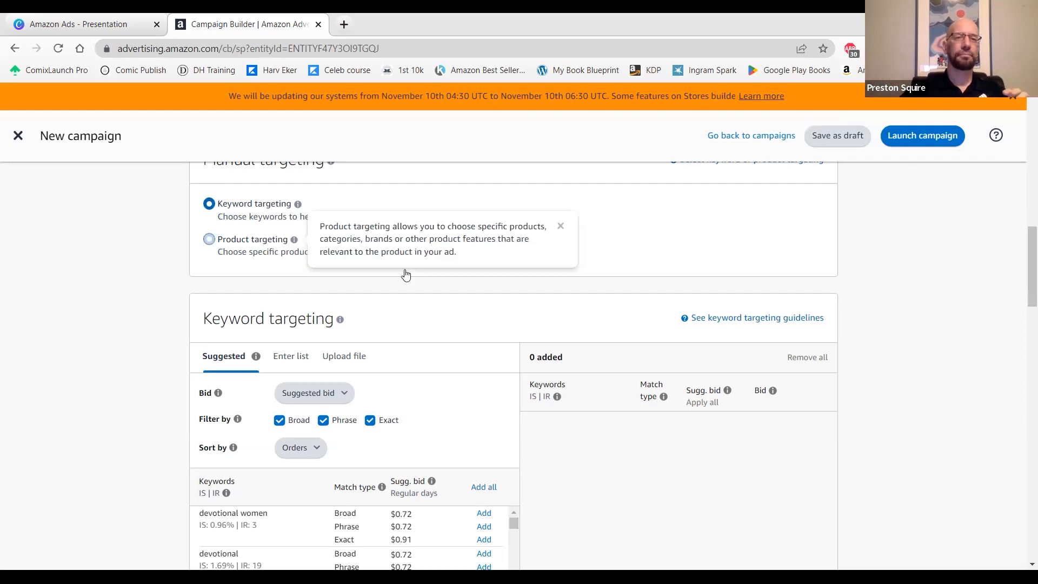
Look through the suggested keywords in the keyword targeting section, with their match types and suggested bids.
{"action": "scroll", "coordinate": [412, 273], "scroll_direction": "down", "scroll_amount": 3}
{"action": "scroll", "coordinate": [412, 273], "scroll_direction": "down", "scroll_amount": 1}
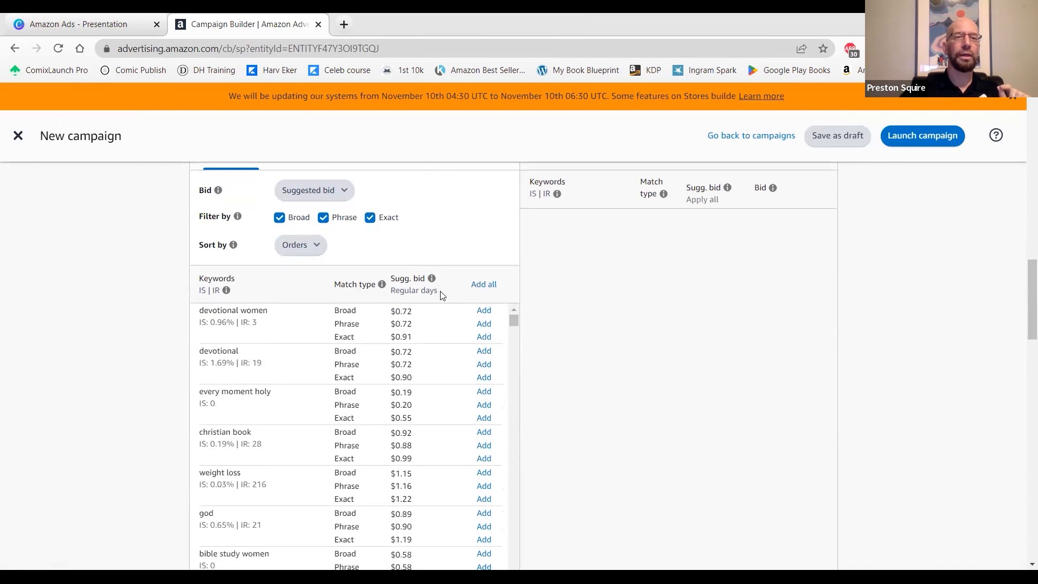
{"action": "scroll", "coordinate": [441, 295], "scroll_direction": "up", "scroll_amount": 2}
{"action": "scroll", "coordinate": [382, 303], "scroll_direction": "down", "scroll_amount": 1}
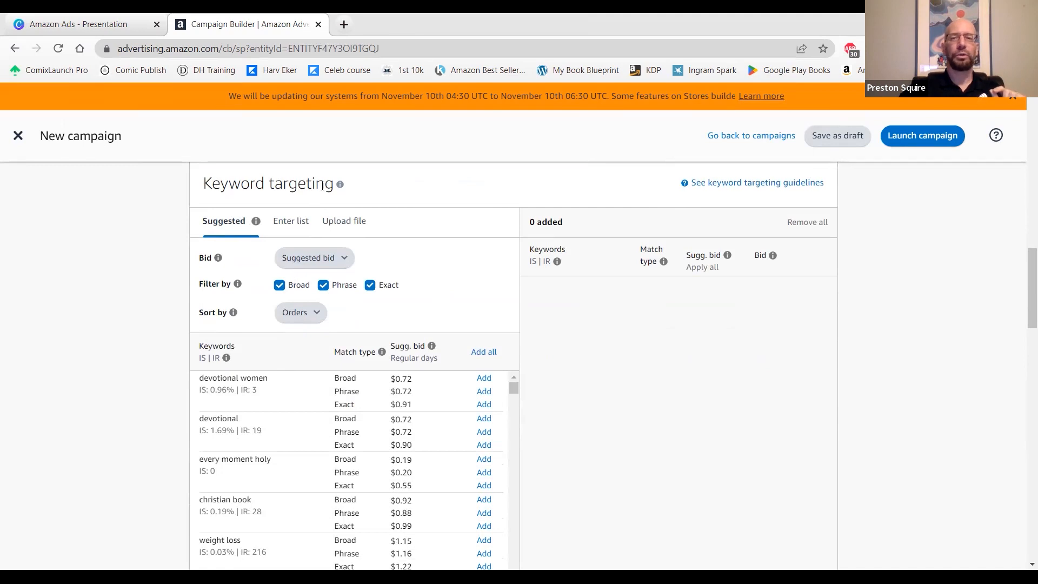
{"action": "scroll", "coordinate": [362, 275], "scroll_direction": "down", "scroll_amount": 4}
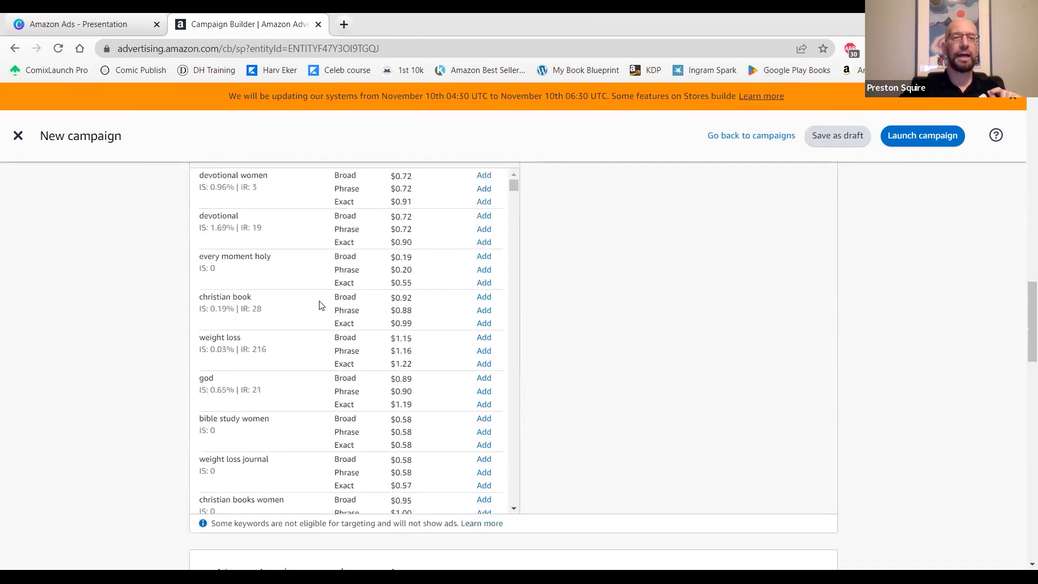
{"action": "scroll", "coordinate": [306, 317], "scroll_direction": "down", "scroll_amount": 1}
{"action": "scroll", "coordinate": [291, 329], "scroll_direction": "down", "scroll_amount": 5}
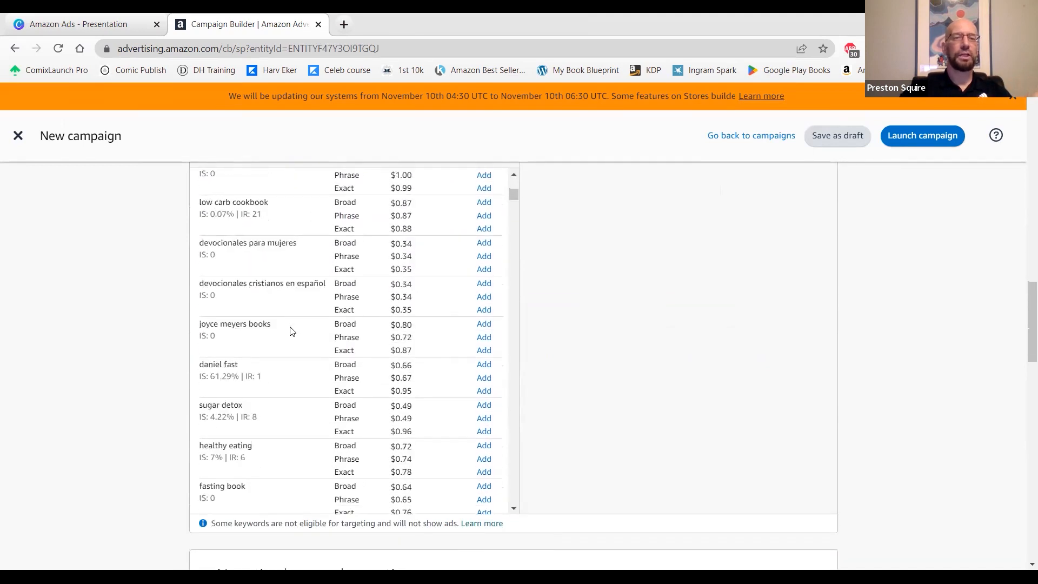
{"action": "scroll", "coordinate": [290, 330], "scroll_direction": "down", "scroll_amount": 3}
{"action": "scroll", "coordinate": [291, 331], "scroll_direction": "down", "scroll_amount": 3}
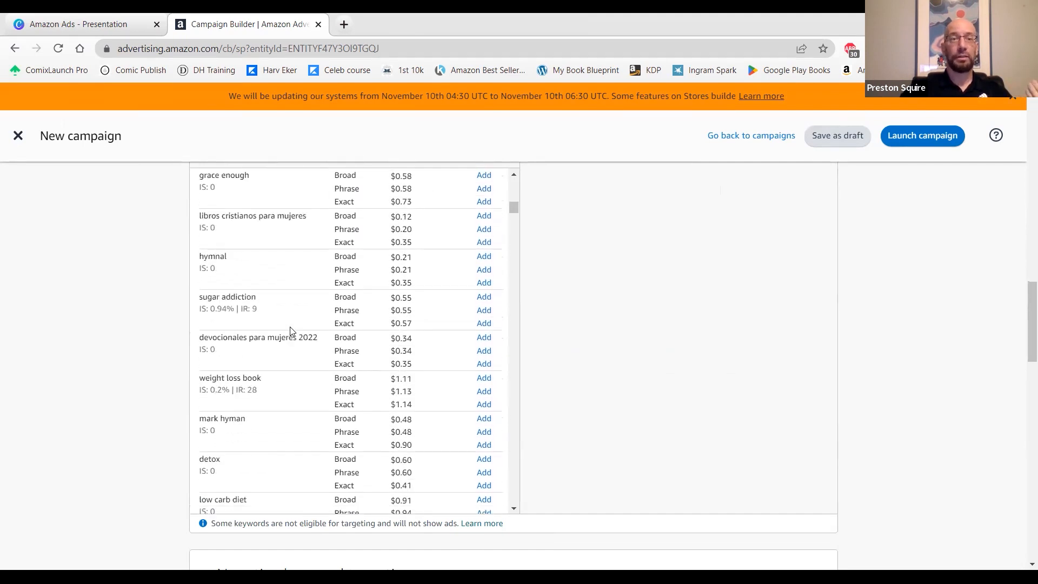
{"action": "scroll", "coordinate": [290, 328], "scroll_direction": "down", "scroll_amount": 2}
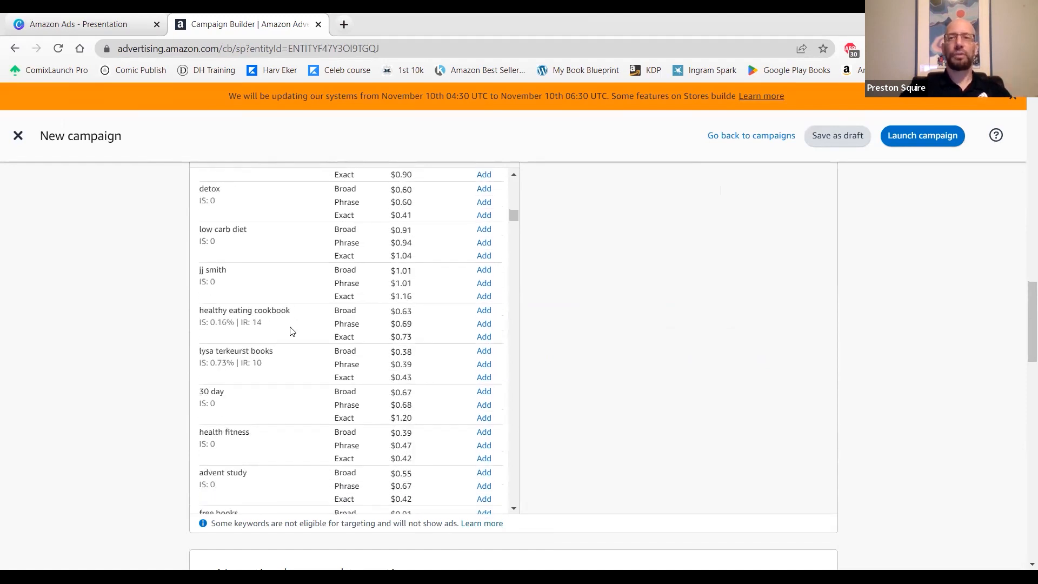
{"action": "scroll", "coordinate": [290, 330], "scroll_direction": "down", "scroll_amount": 9}
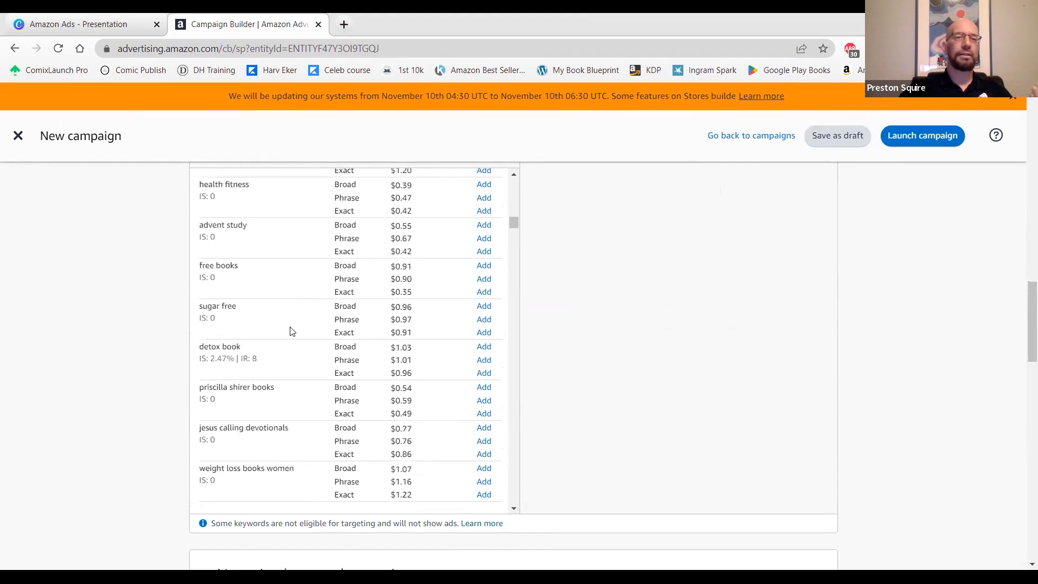
{"action": "scroll", "coordinate": [290, 331], "scroll_direction": "down", "scroll_amount": 12}
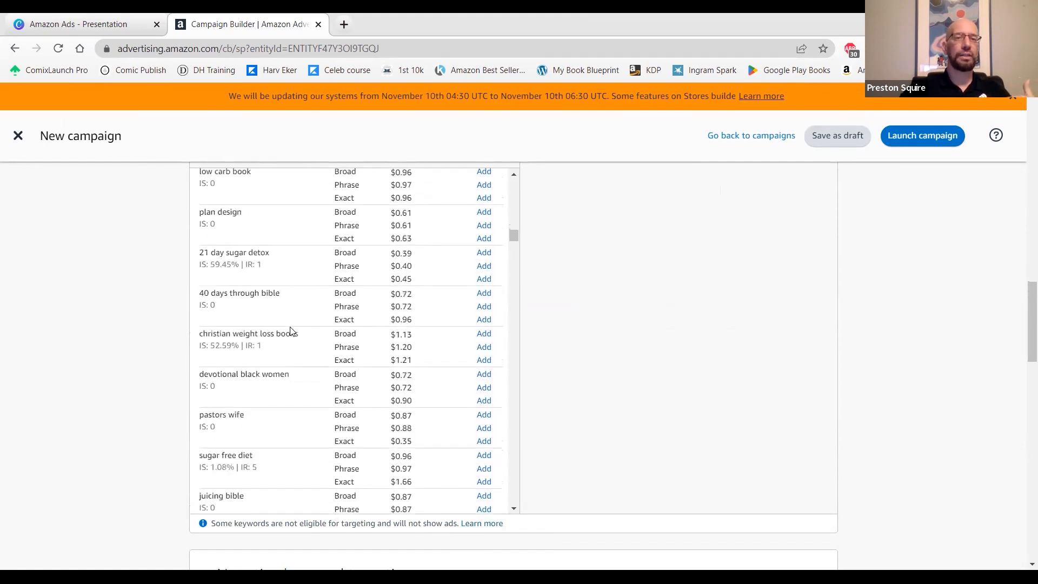
{"action": "scroll", "coordinate": [290, 330], "scroll_direction": "down", "scroll_amount": 12}
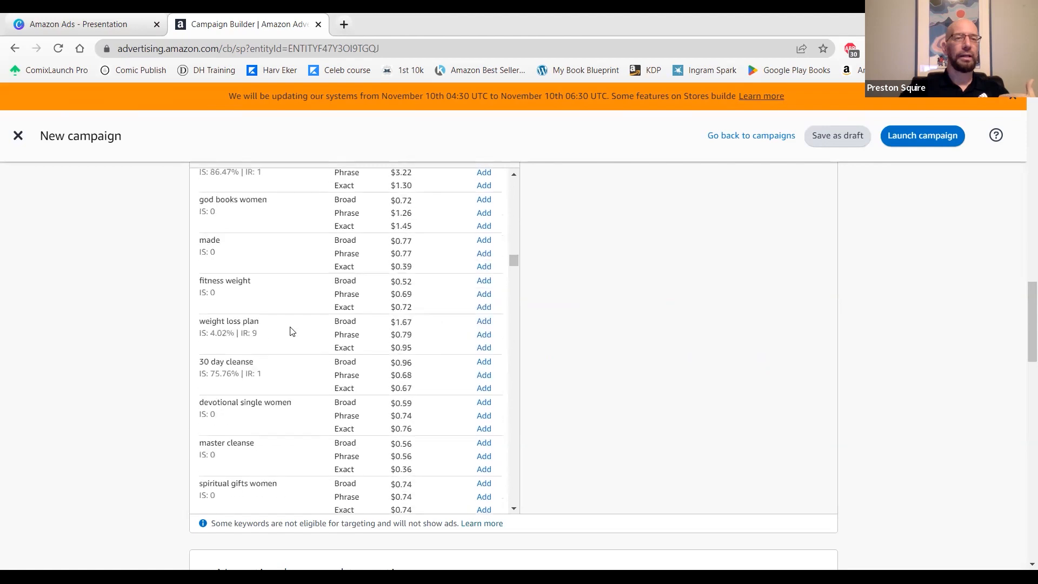
{"action": "scroll", "coordinate": [290, 331], "scroll_direction": "down", "scroll_amount": 10}
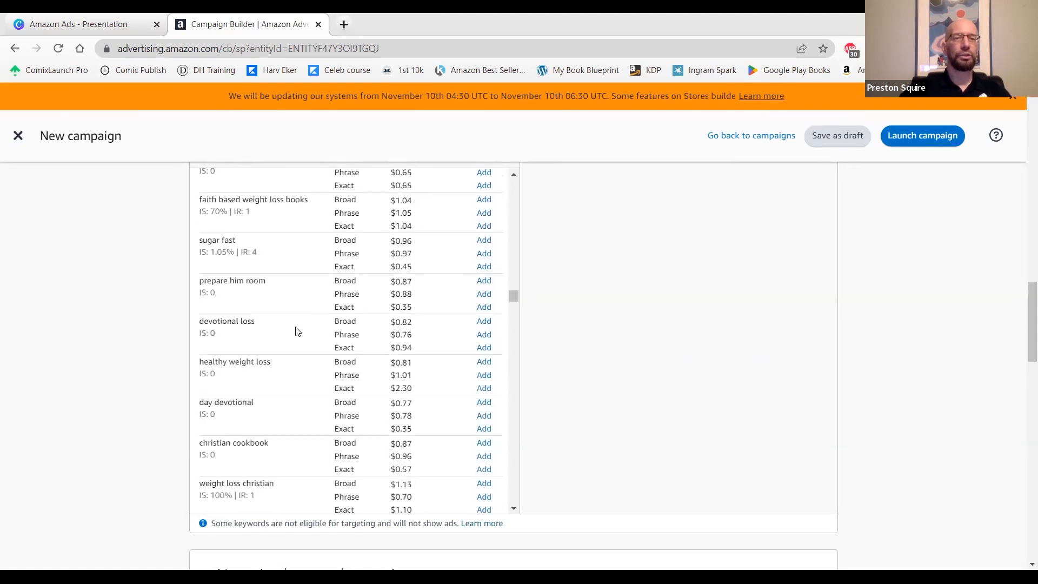
{"action": "scroll", "coordinate": [301, 331], "scroll_direction": "down", "scroll_amount": 10}
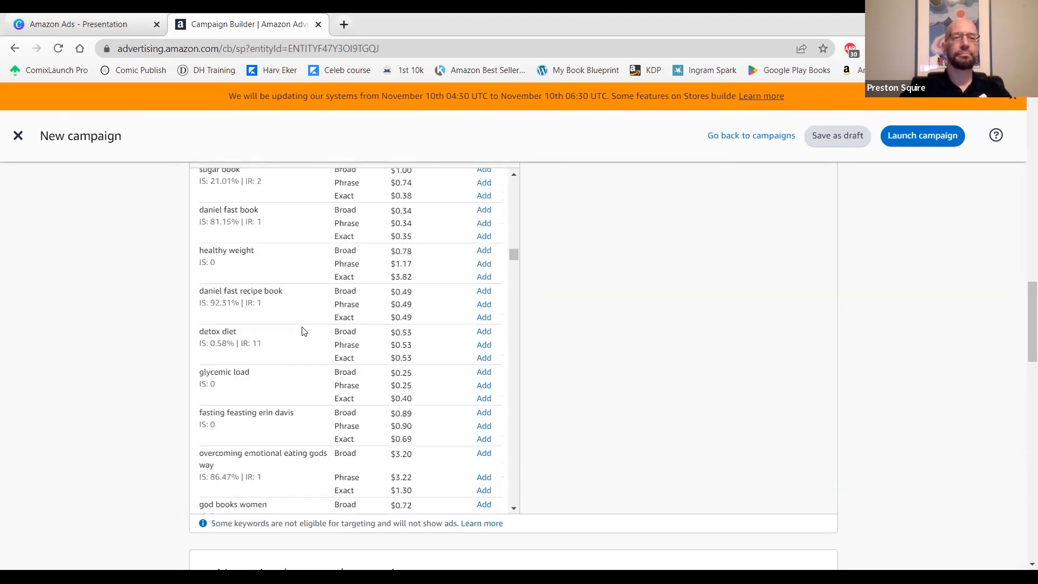
{"action": "scroll", "coordinate": [292, 335], "scroll_direction": "down", "scroll_amount": 3}
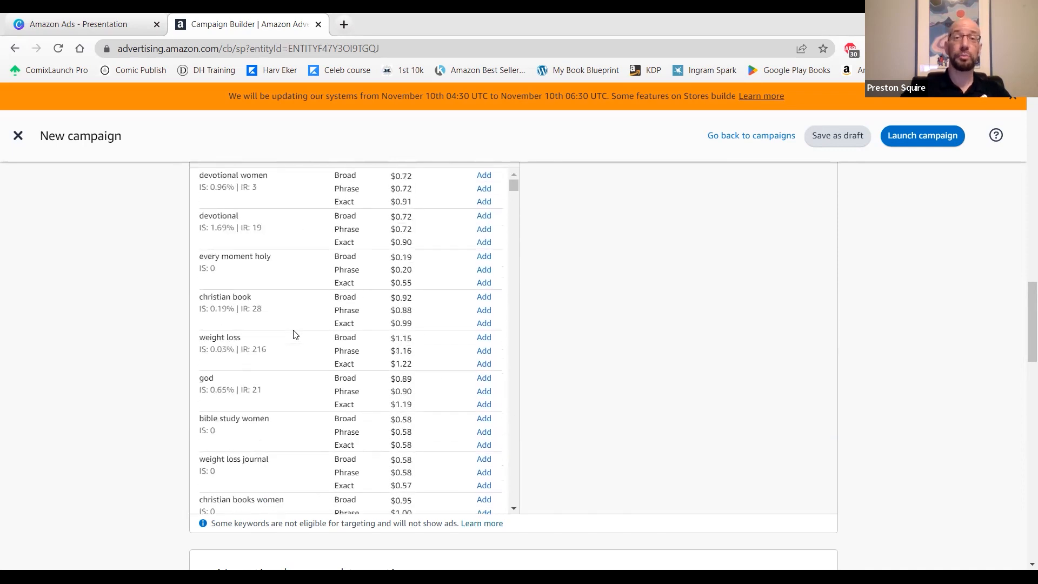
{"action": "scroll", "coordinate": [552, 363], "scroll_direction": "up", "scroll_amount": 3}
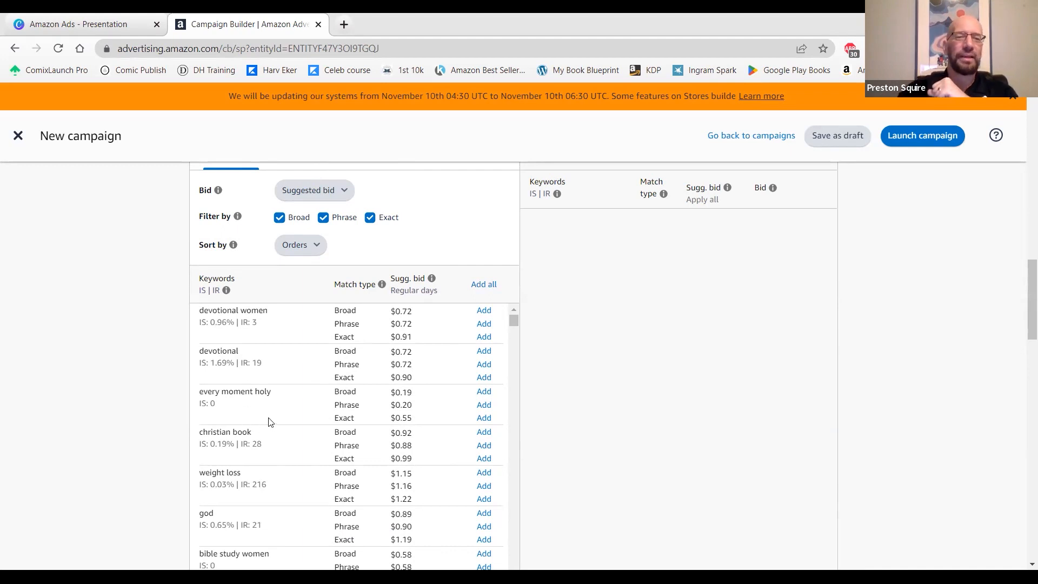
Add the suggested keyword "sugar detox" as both an exact match and a phrase match.
{"action": "scroll", "coordinate": [270, 421], "scroll_direction": "down", "scroll_amount": 3}
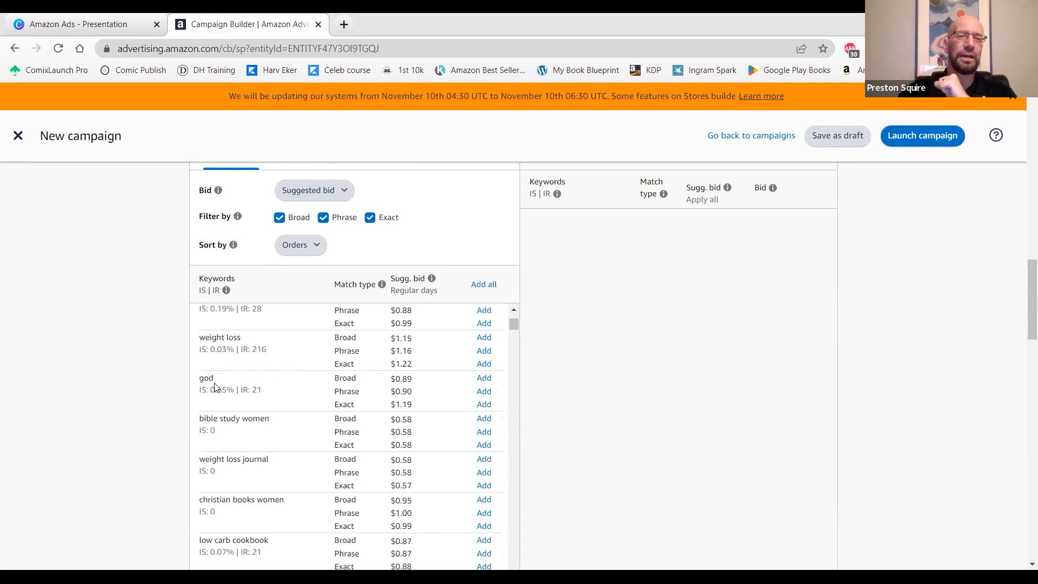
{"action": "scroll", "coordinate": [279, 399], "scroll_direction": "down", "scroll_amount": 3}
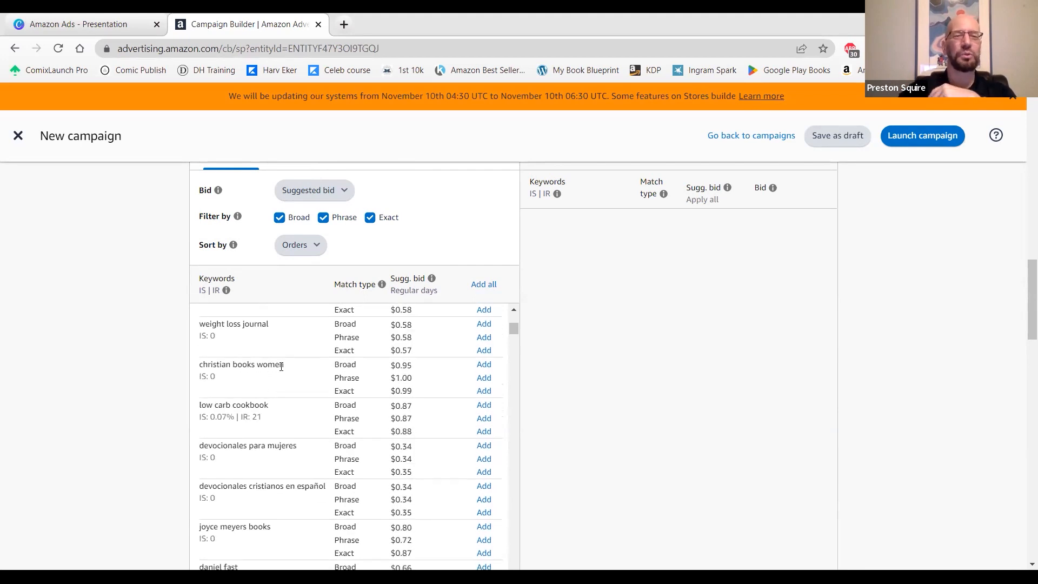
{"action": "scroll", "coordinate": [300, 399], "scroll_direction": "down", "scroll_amount": 1}
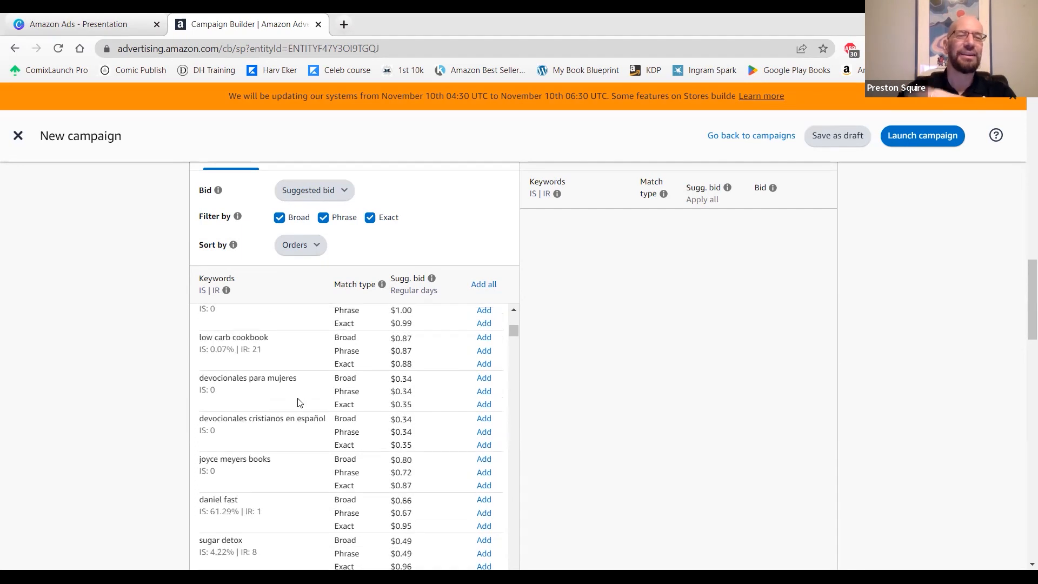
{"action": "scroll", "coordinate": [289, 416], "scroll_direction": "down", "scroll_amount": 1}
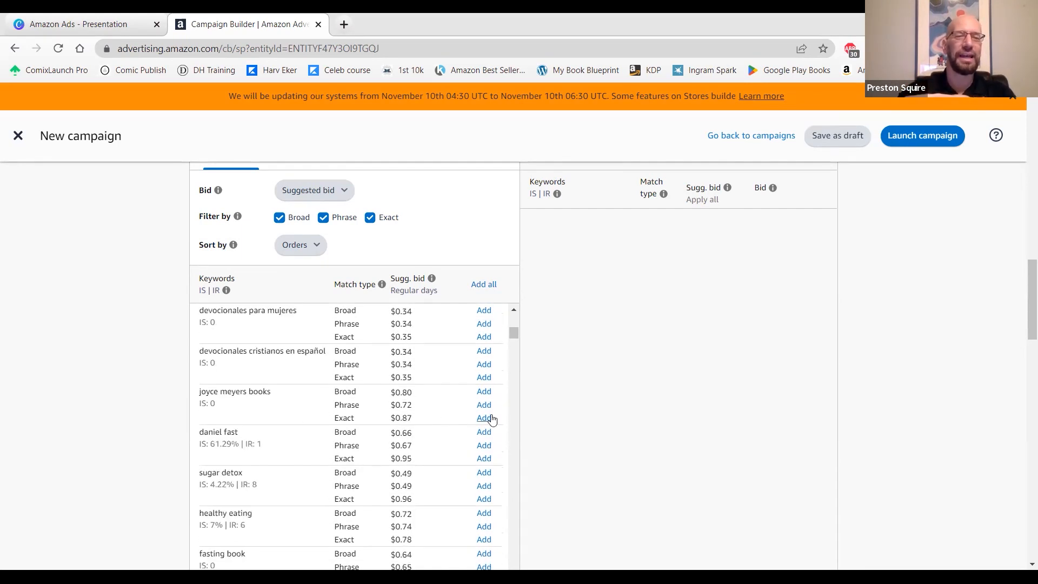
{"action": "scroll", "coordinate": [491, 440], "scroll_direction": "down", "scroll_amount": 1}
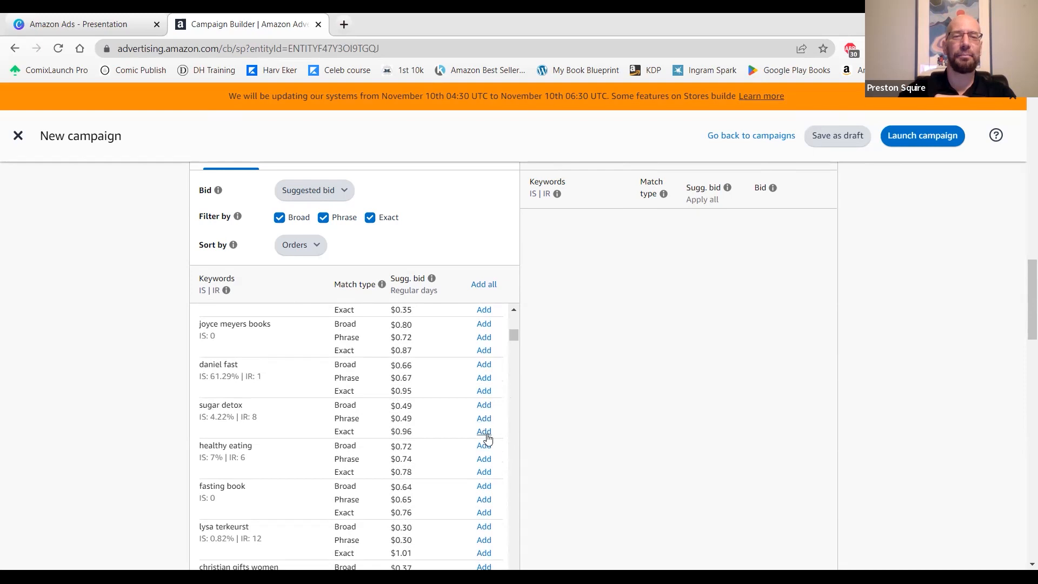
{"action": "left_click", "coordinate": [484, 432]}
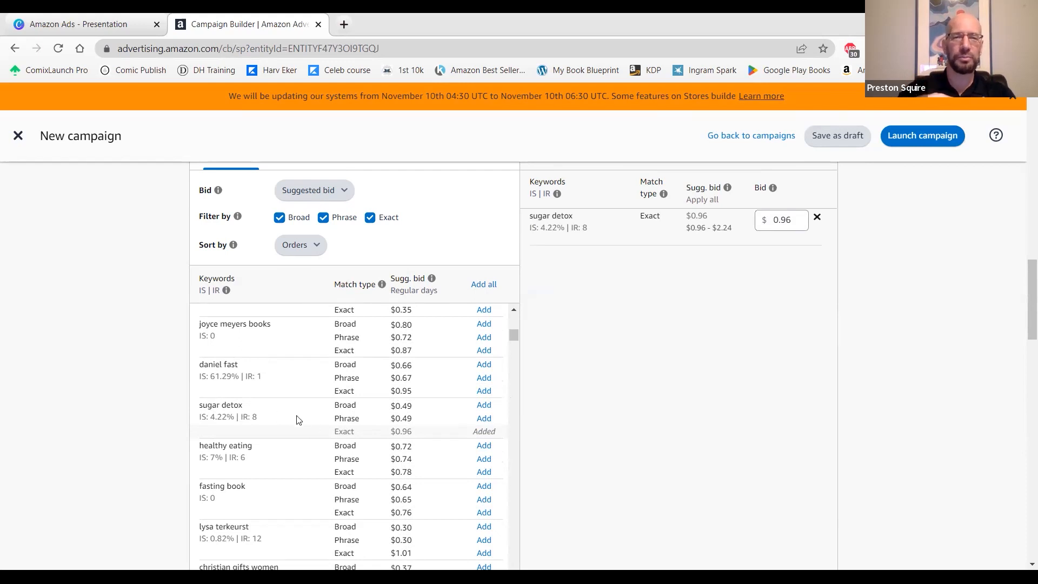
{"action": "left_click", "coordinate": [484, 422]}
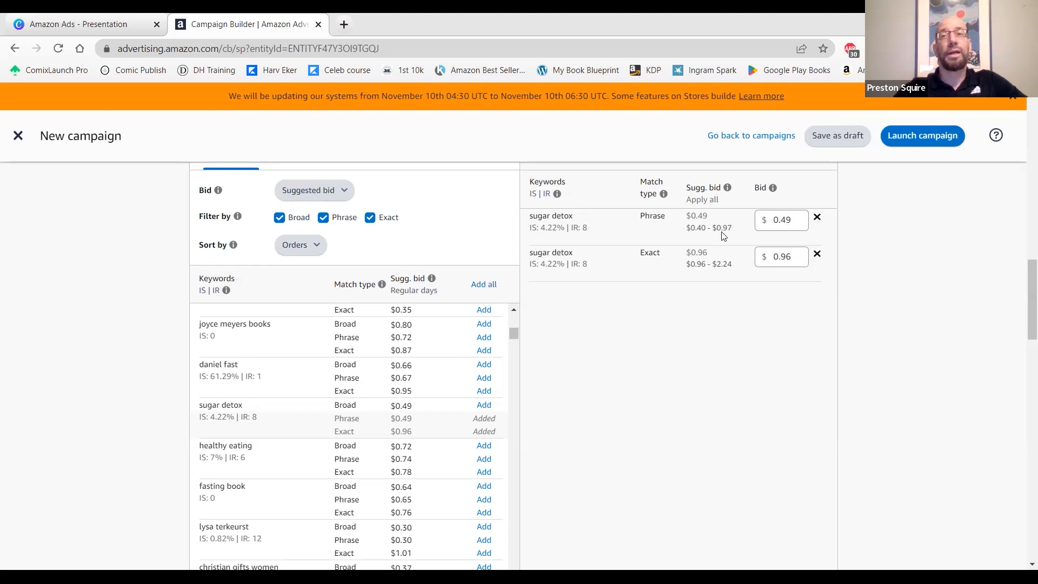
Change the bid option for suggested keywords to Default bid.
{"action": "left_click", "coordinate": [790, 257]}
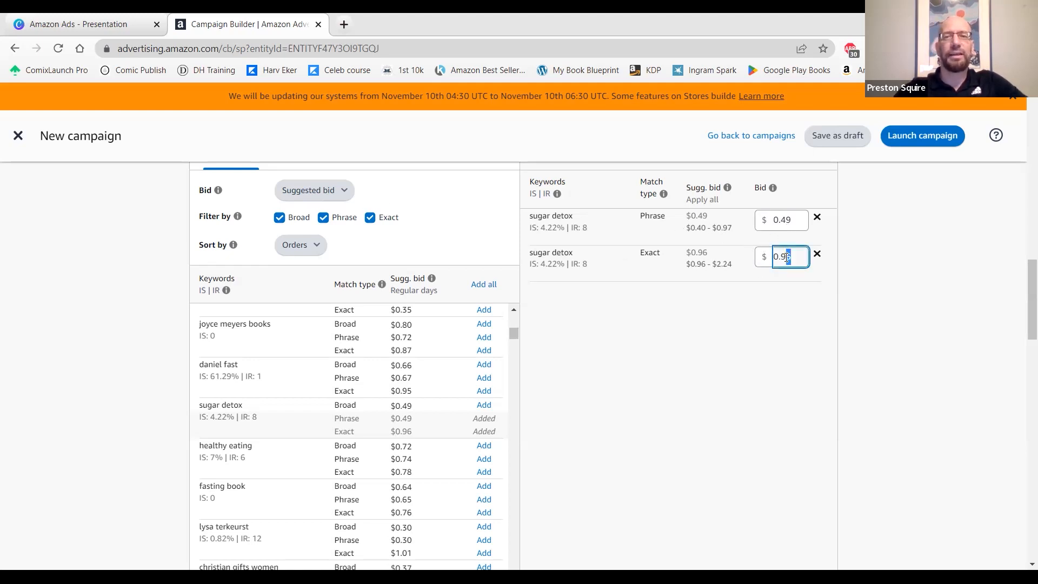
{"action": "left_click", "coordinate": [731, 320]}
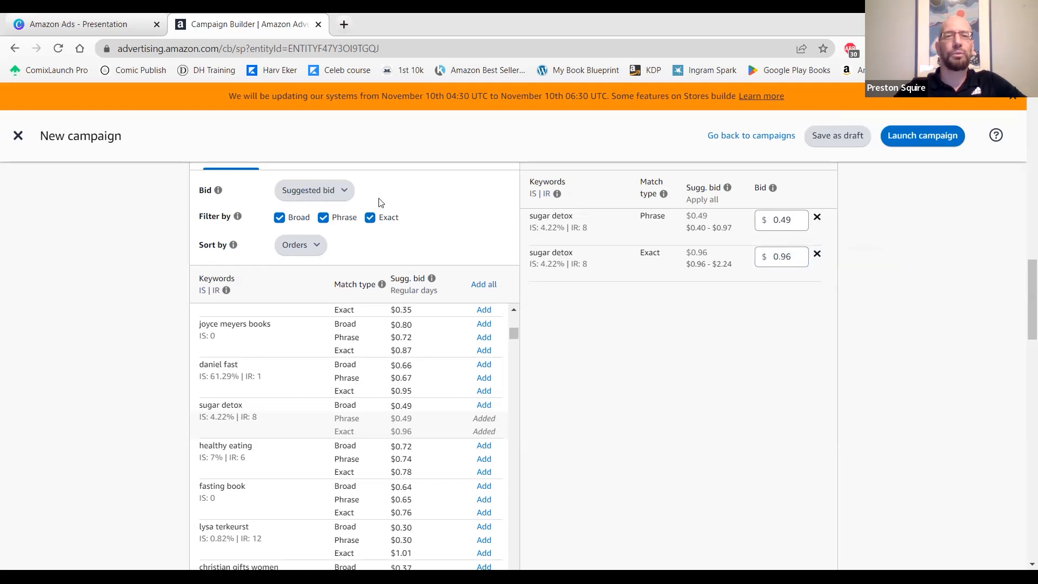
{"action": "left_click", "coordinate": [341, 190]}
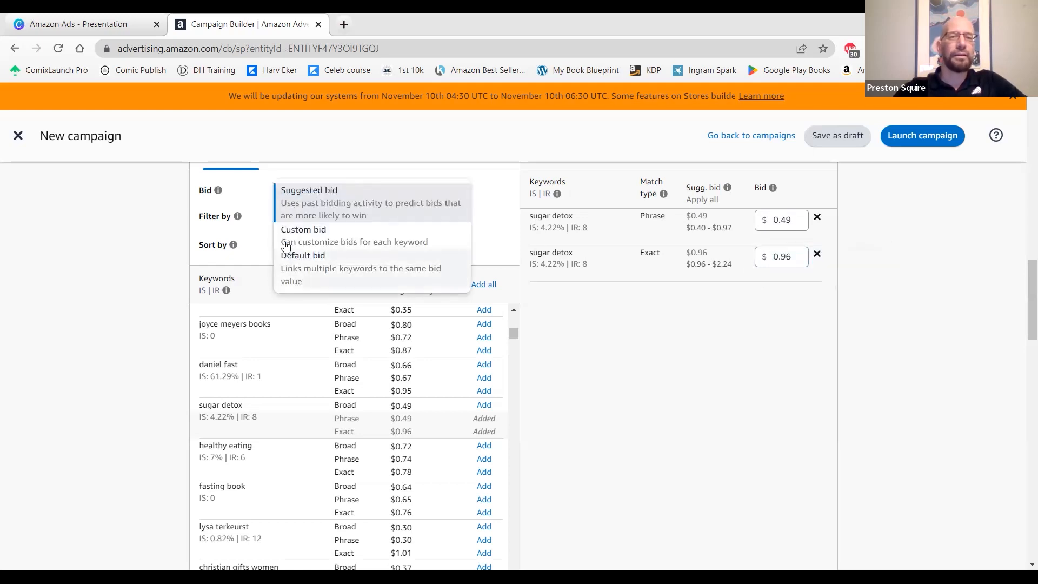
{"action": "left_click", "coordinate": [255, 198]}
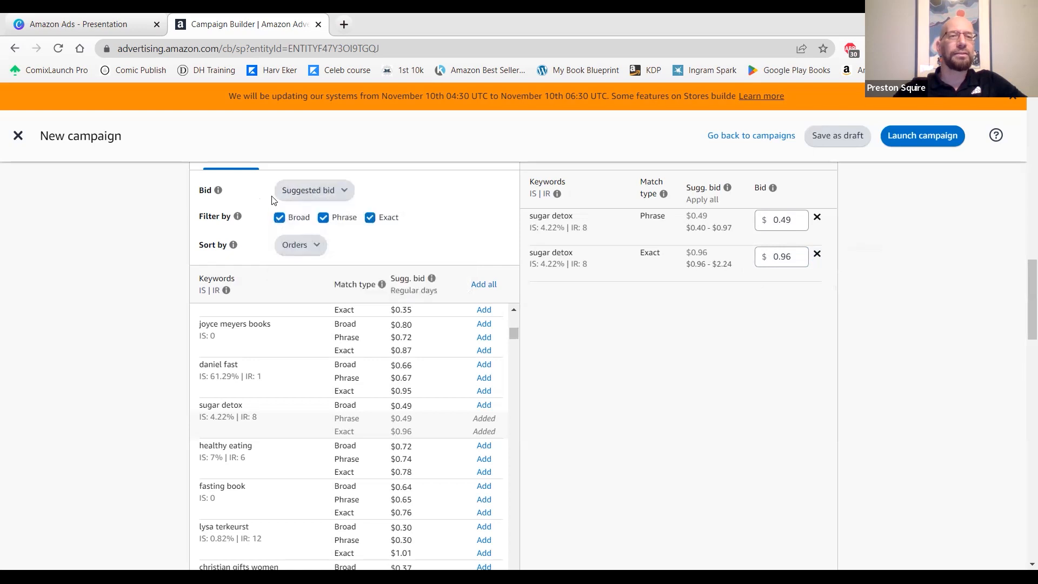
{"action": "left_click", "coordinate": [345, 192]}
{"action": "left_click", "coordinate": [311, 258]}
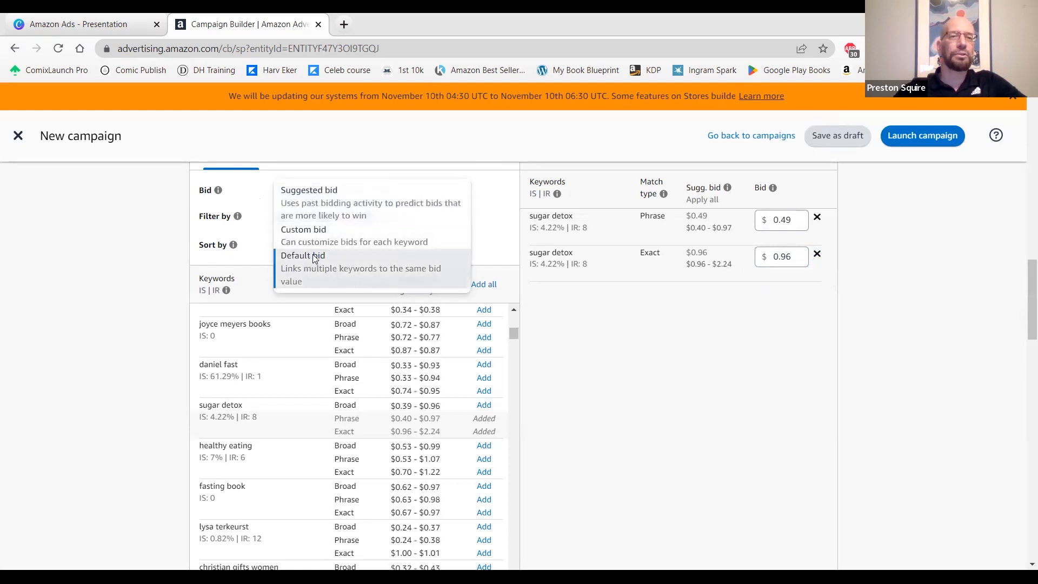
{"action": "left_click", "coordinate": [394, 190]}
{"action": "left_click", "coordinate": [422, 204]}
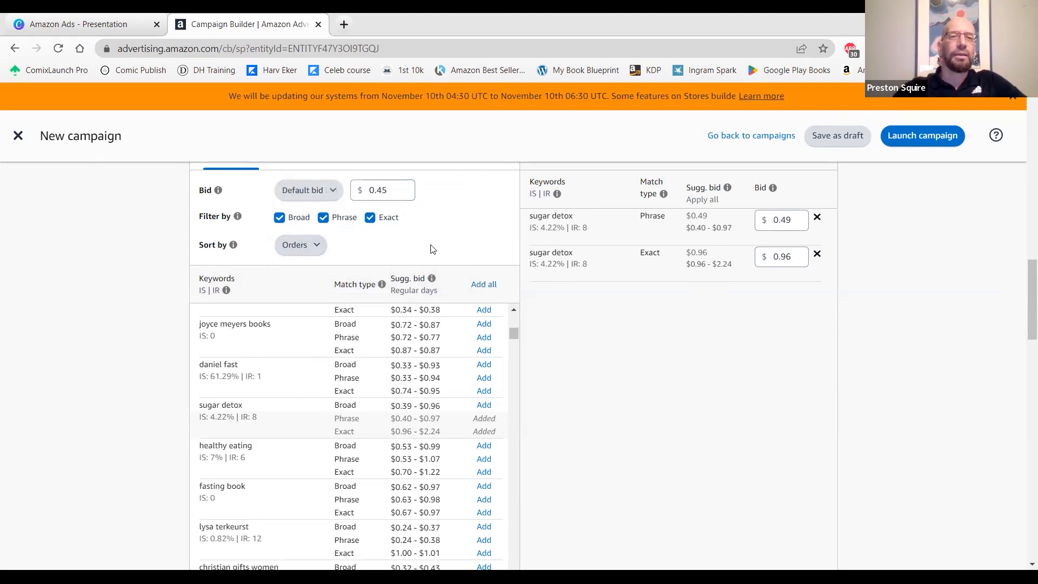
Set the bid of the exact-match "sugar detox" keyword to $0.45 and save it.
{"action": "left_click", "coordinate": [800, 255]}
{"action": "key", "text": "BackSpace"}
{"action": "type", "text": ".45"}
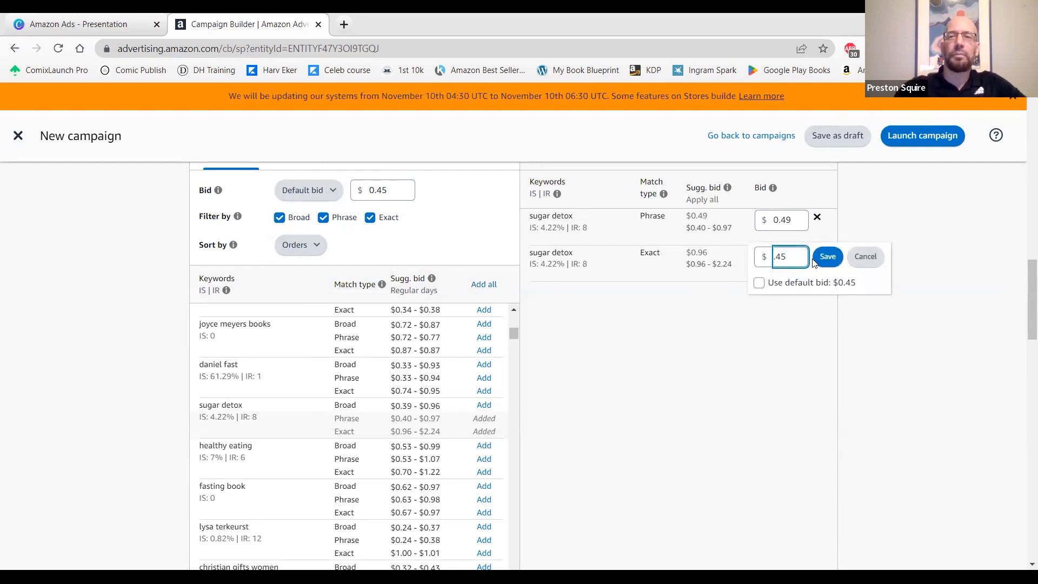
{"action": "left_click", "coordinate": [824, 258]}
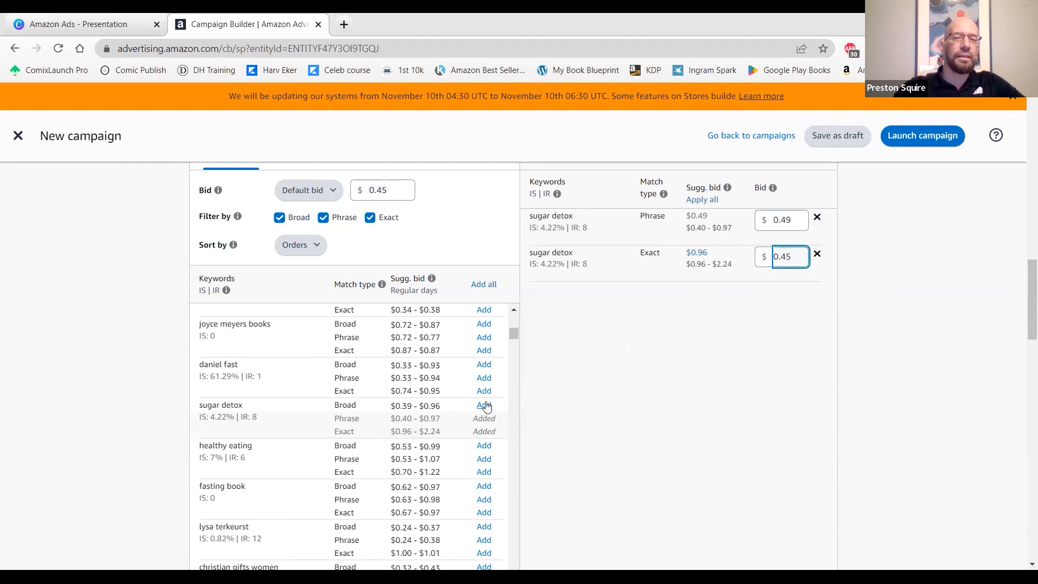
Add the phrase match of "healthy eating" at the default bid and look through more suggested keywords.
{"action": "left_click", "coordinate": [484, 460]}
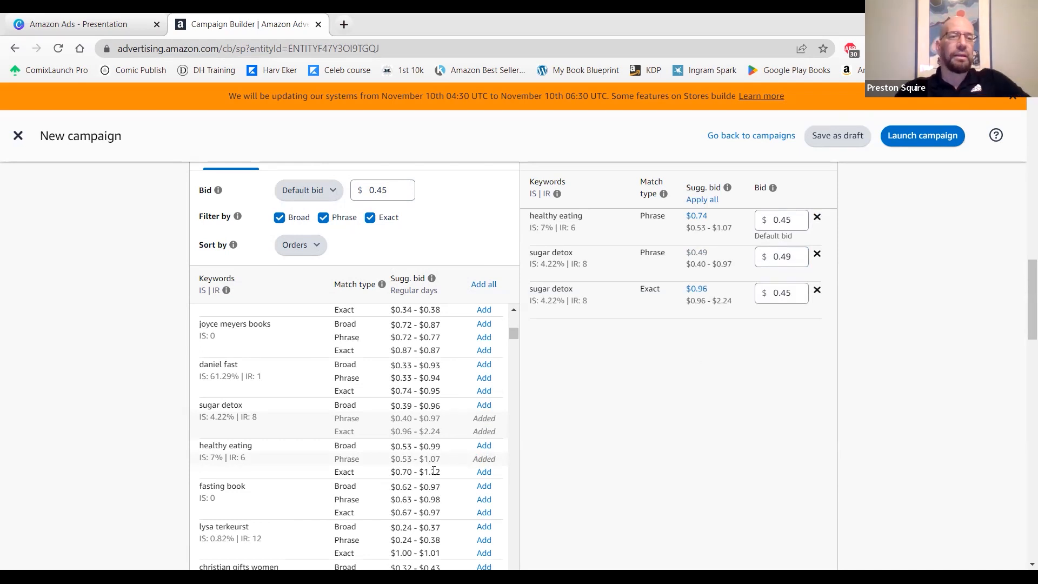
{"action": "scroll", "coordinate": [442, 472], "scroll_direction": "down", "scroll_amount": 1}
{"action": "scroll", "coordinate": [442, 472], "scroll_direction": "down", "scroll_amount": 1}
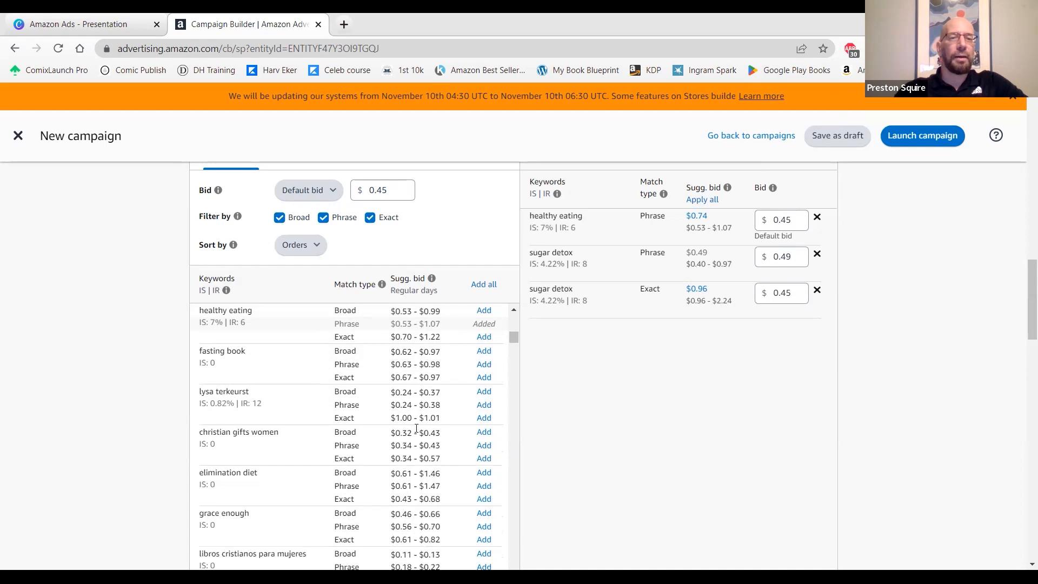
{"action": "scroll", "coordinate": [377, 415], "scroll_direction": "down", "scroll_amount": 5}
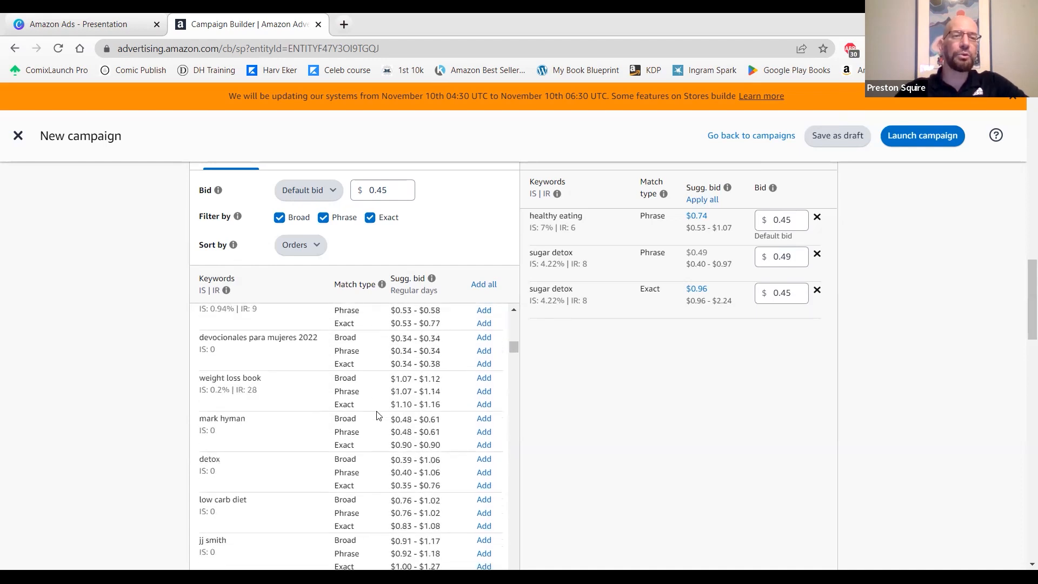
Look back through the suggested keywords and exclude broad matches from the match-type filter.
{"action": "scroll", "coordinate": [377, 415], "scroll_direction": "up", "scroll_amount": 10}
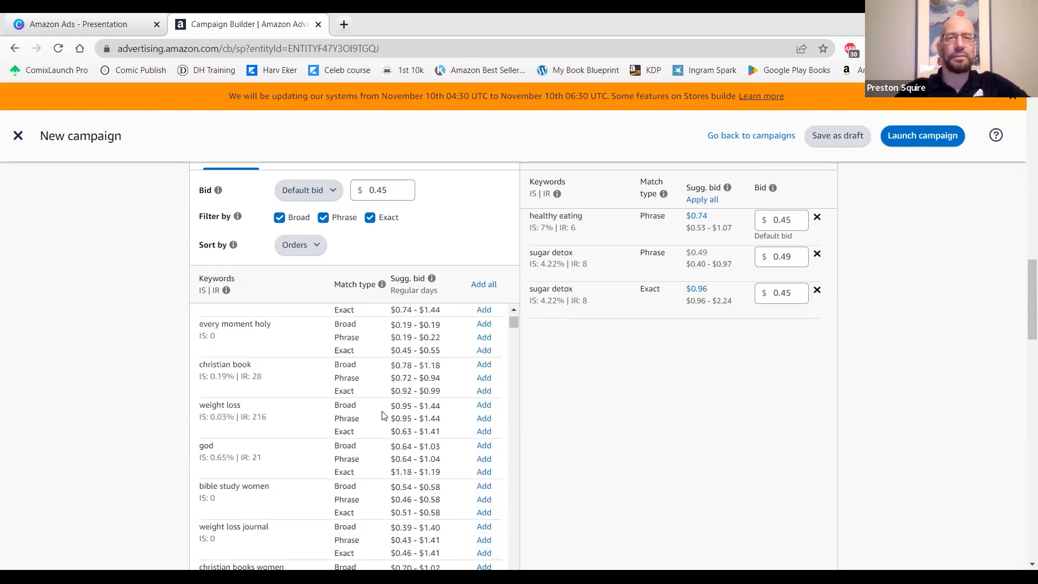
{"action": "scroll", "coordinate": [406, 395], "scroll_direction": "up", "scroll_amount": 8}
{"action": "scroll", "coordinate": [442, 388], "scroll_direction": "down", "scroll_amount": 10}
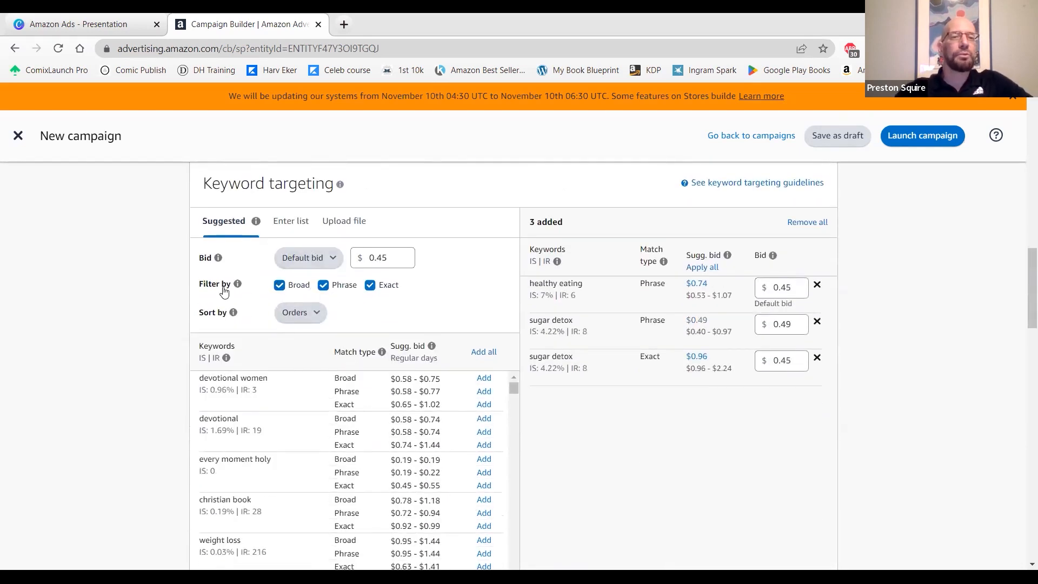
{"action": "left_click", "coordinate": [279, 285]}
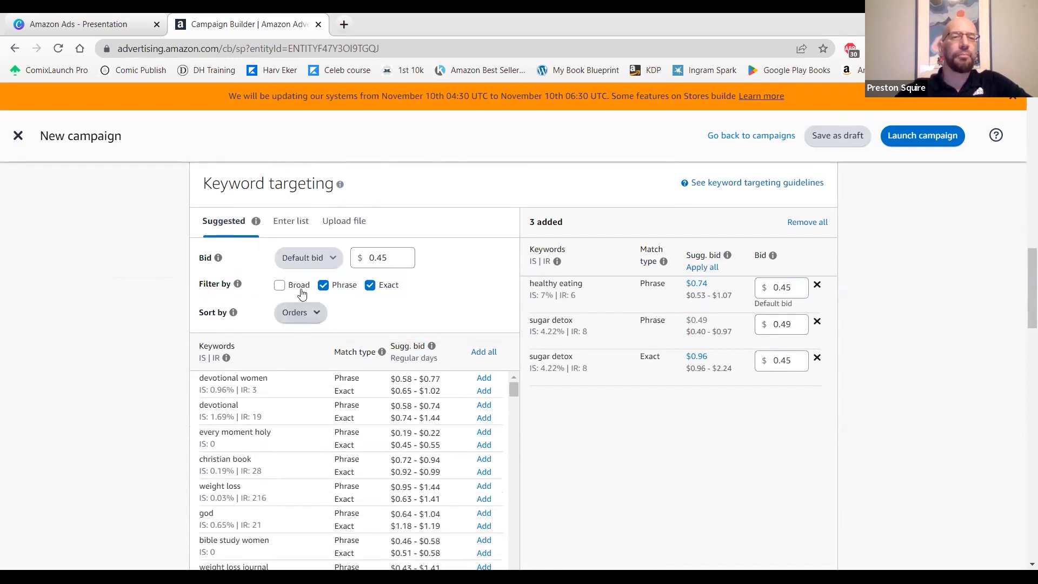
Switch to manual keyword list entry and enter "sugar fast" as the first keyword.
{"action": "left_click", "coordinate": [297, 225]}
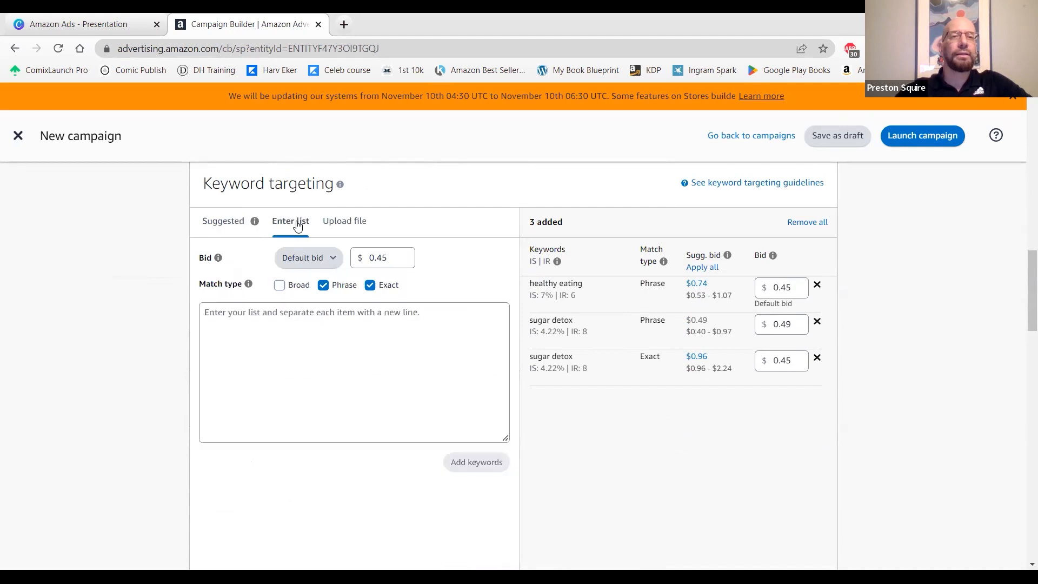
{"action": "left_click", "coordinate": [300, 336]}
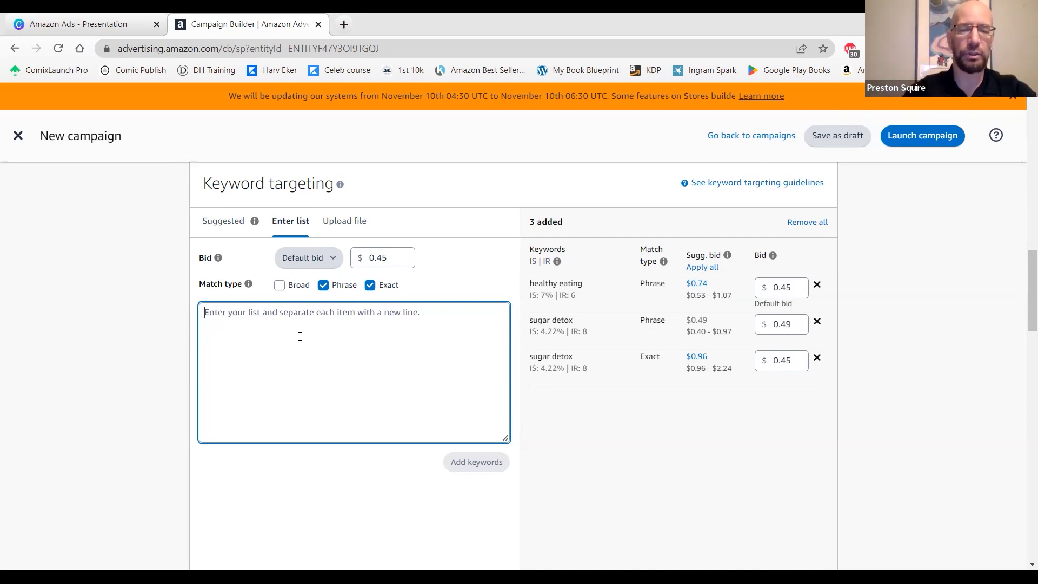
{"action": "type", "text": "sugar fasr"}
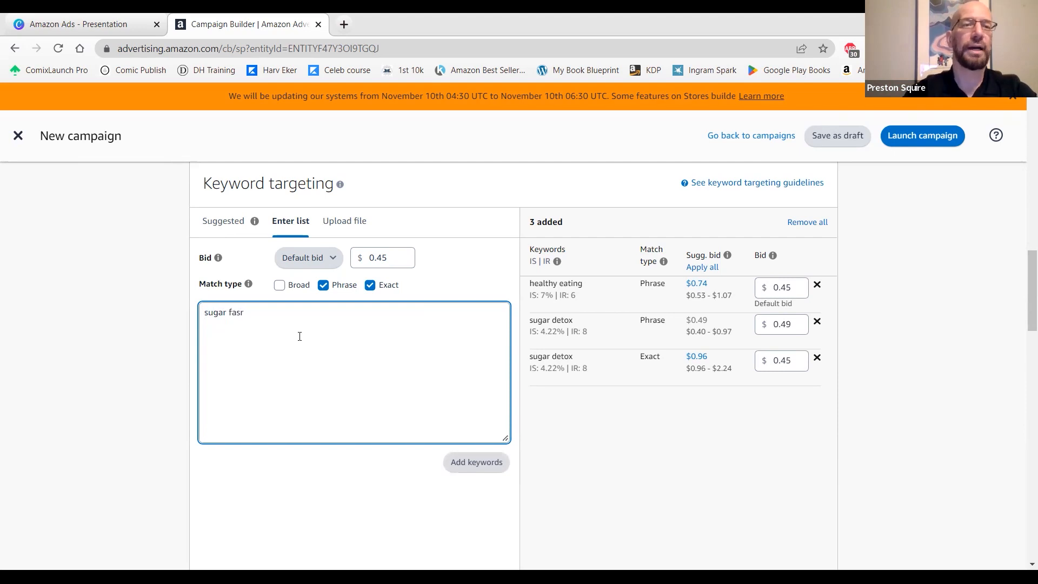
{"action": "key", "text": "BackSpace"}
{"action": "type", "text": "t"}
{"action": "key", "text": "Return"}
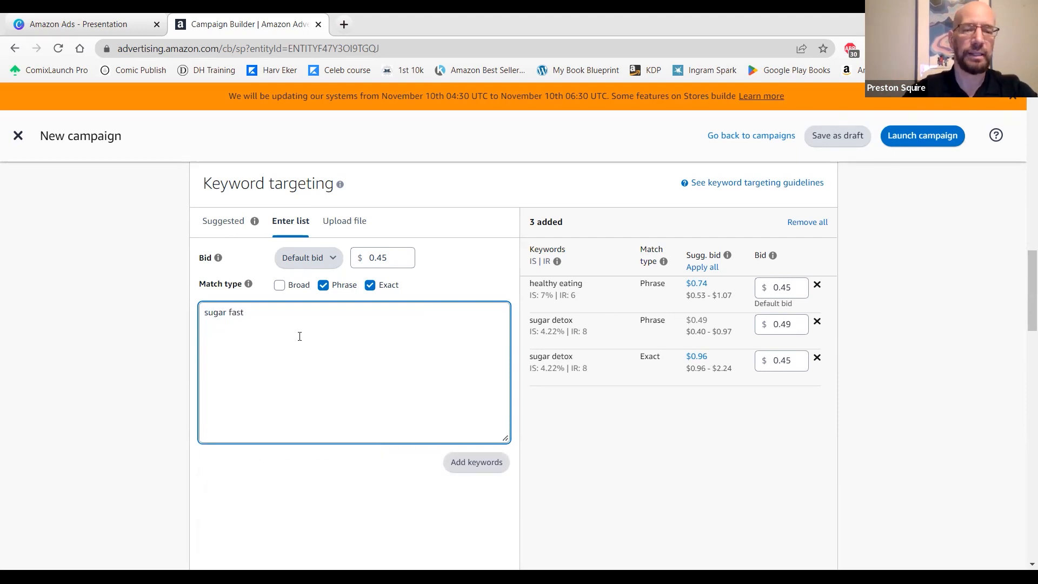
Start a second list line with "sugar fast" and replace it with the shopper query suggestion "40 day sugar fast wendy speake".
{"action": "type", "text": "suagr"}
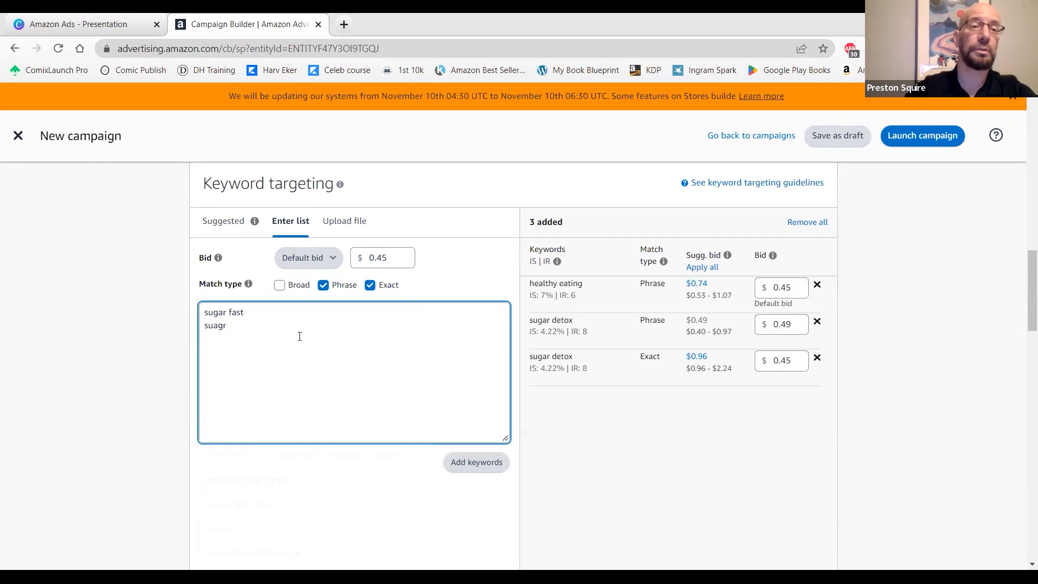
{"action": "key", "text": "BackSpace"}
{"action": "key", "text": "BackSpace"}
{"action": "type", "text": "gar"}
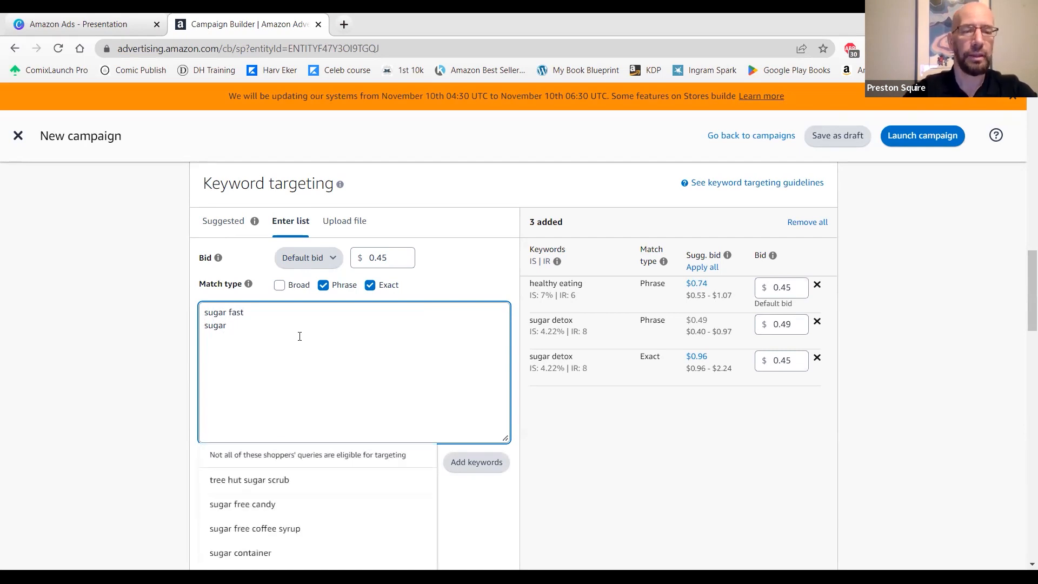
{"action": "type", "text": " fast"}
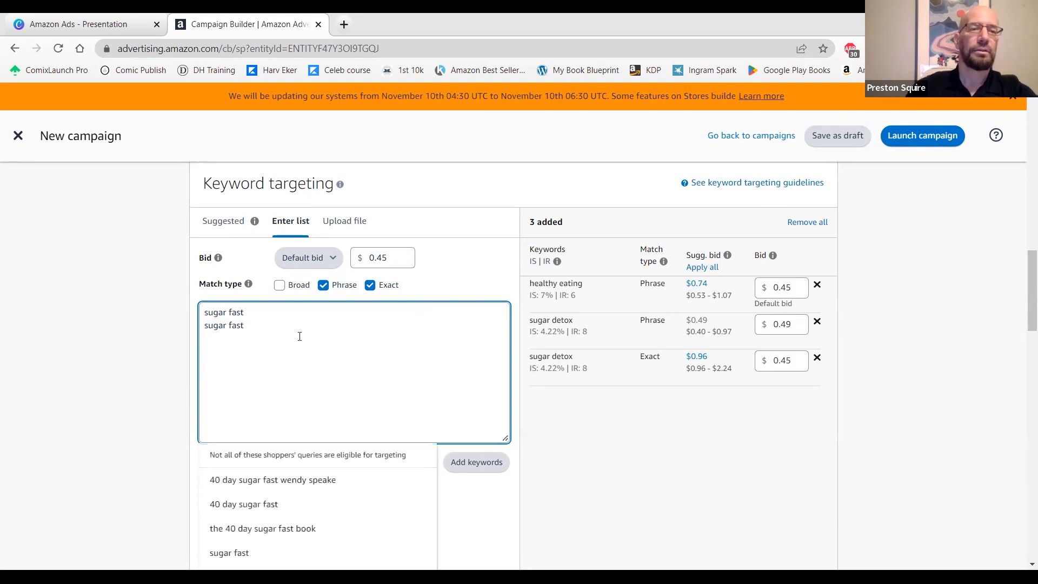
{"action": "scroll", "coordinate": [577, 503], "scroll_direction": "down", "scroll_amount": 3}
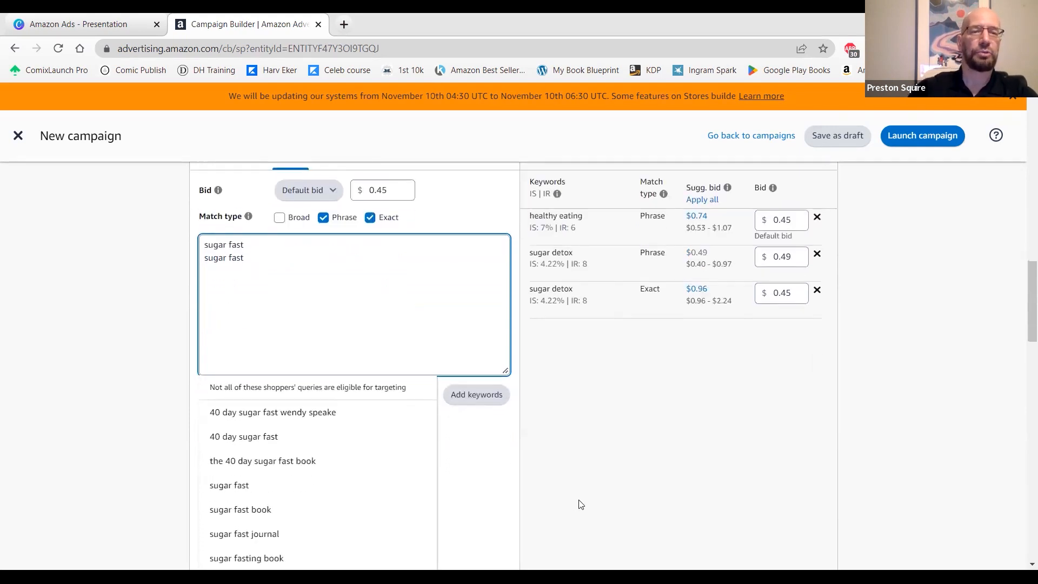
{"action": "scroll", "coordinate": [306, 465], "scroll_direction": "up", "scroll_amount": 1}
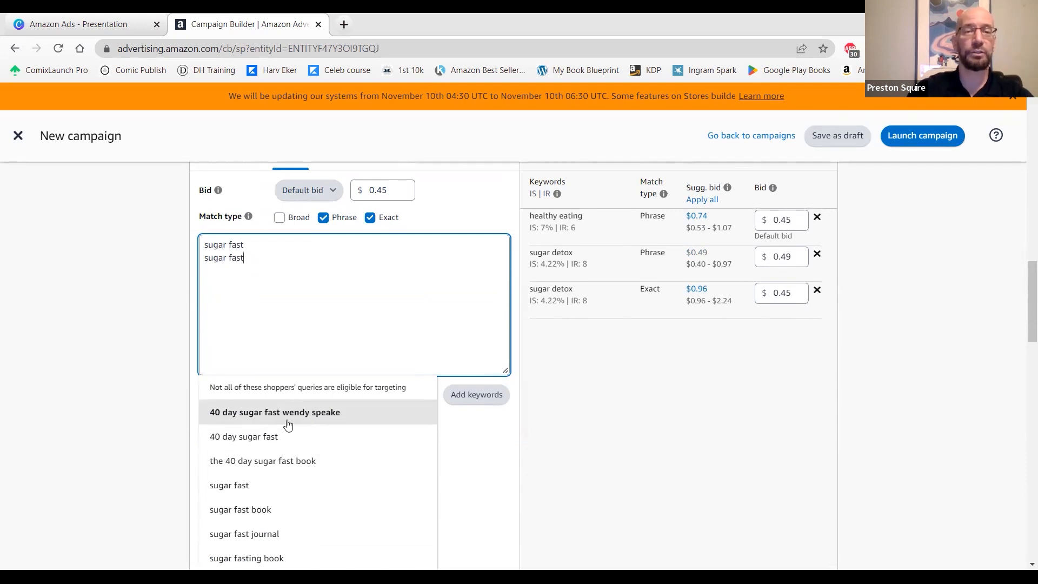
{"action": "left_click", "coordinate": [326, 416]}
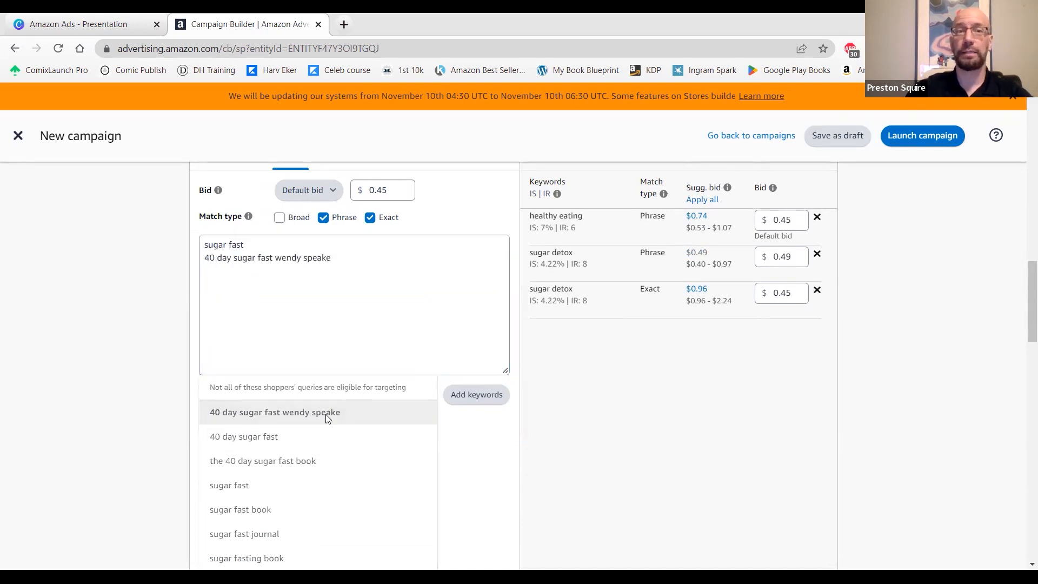
{"action": "left_click", "coordinate": [393, 314]}
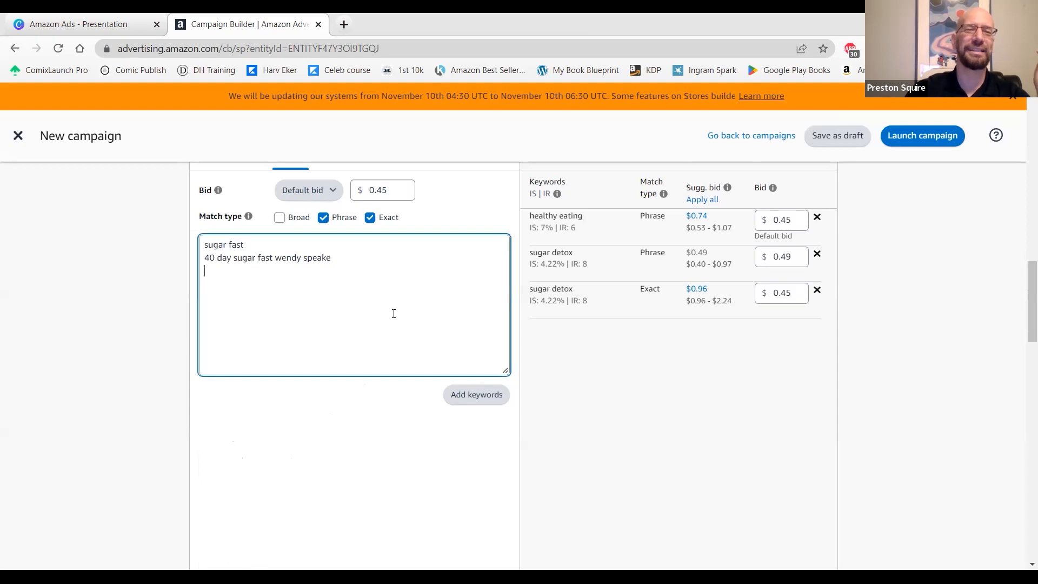
{"action": "type", "text": "suagr"}
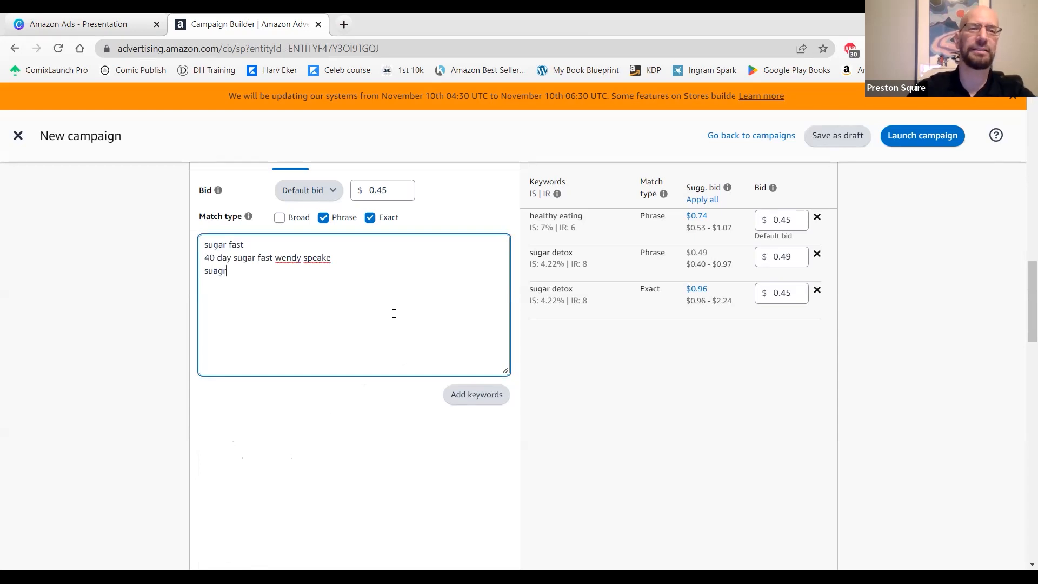
{"action": "key", "text": "BackSpace"}
{"action": "key", "text": "BackSpace"}
{"action": "key", "text": "BackSpace"}
{"action": "key", "text": "BackSpace"}
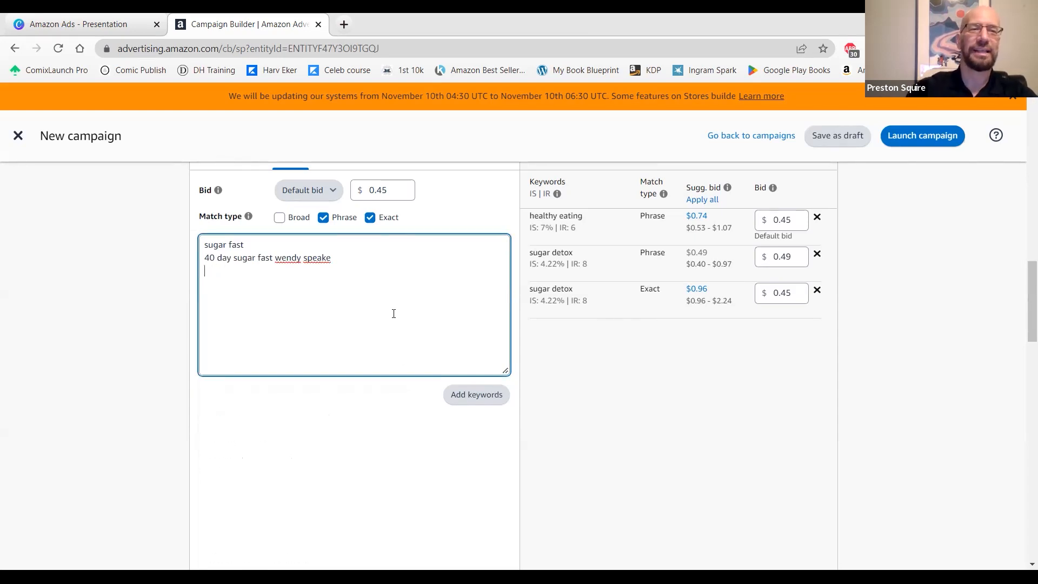
Copy "sugar fast" onto a new list line and pick the shopper query suggestion "40 day sugar fast" for it.
{"action": "left_click", "coordinate": [206, 248], "text": "shift"}
{"action": "key", "text": "ctrl+c"}
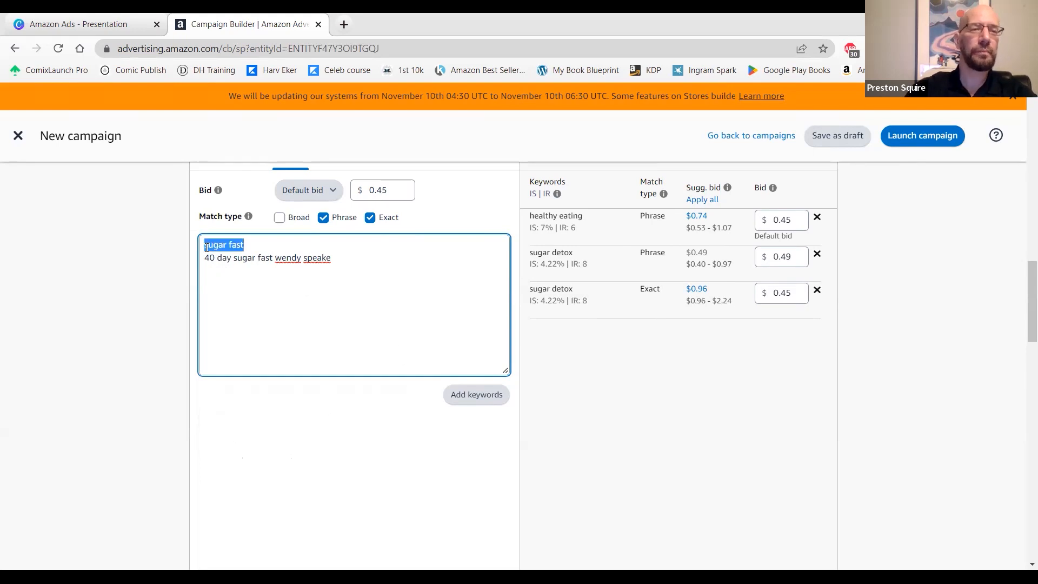
{"action": "left_click", "coordinate": [217, 273]}
{"action": "key", "text": "ctrl+v"}
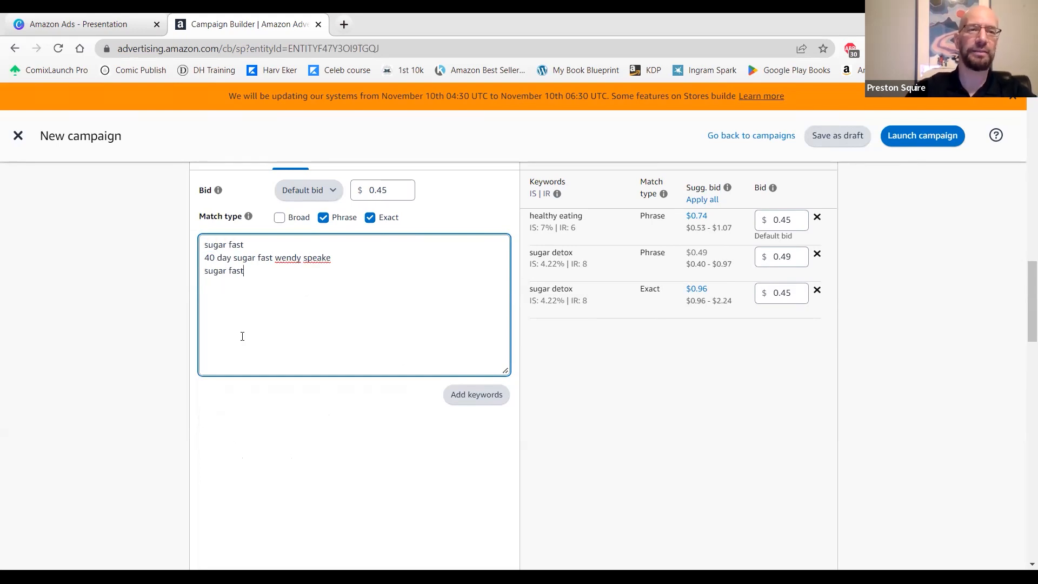
{"action": "left_click", "coordinate": [283, 439]}
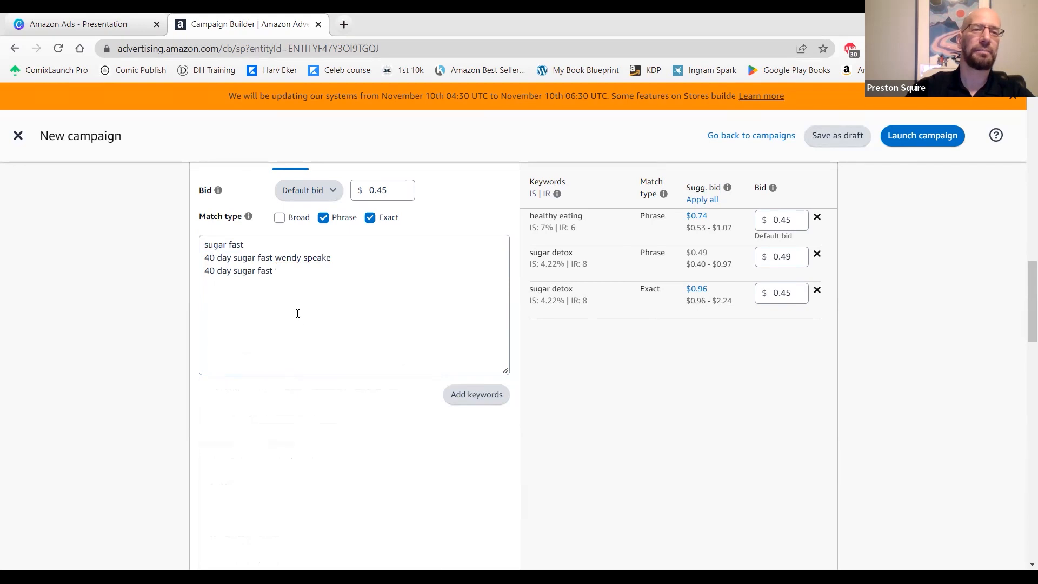
Use copies of "sugar fast" to list the query suggestions "the 40 day sugar fast book" and "sugar fast book".
{"action": "key", "text": "ctrl+v"}
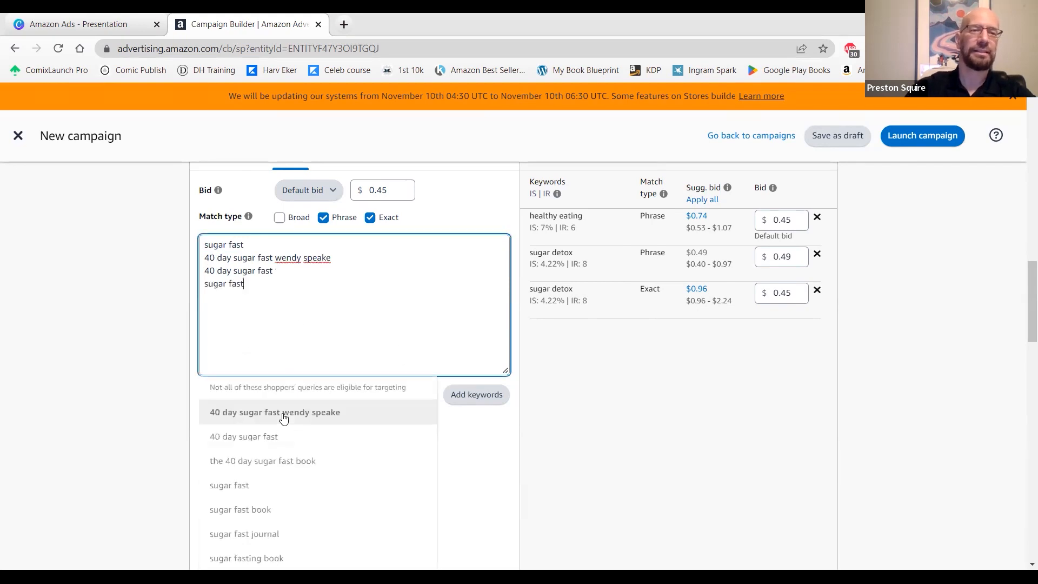
{"action": "left_click", "coordinate": [277, 460]}
{"action": "left_click", "coordinate": [262, 322]}
{"action": "key", "text": "ctrl+v"}
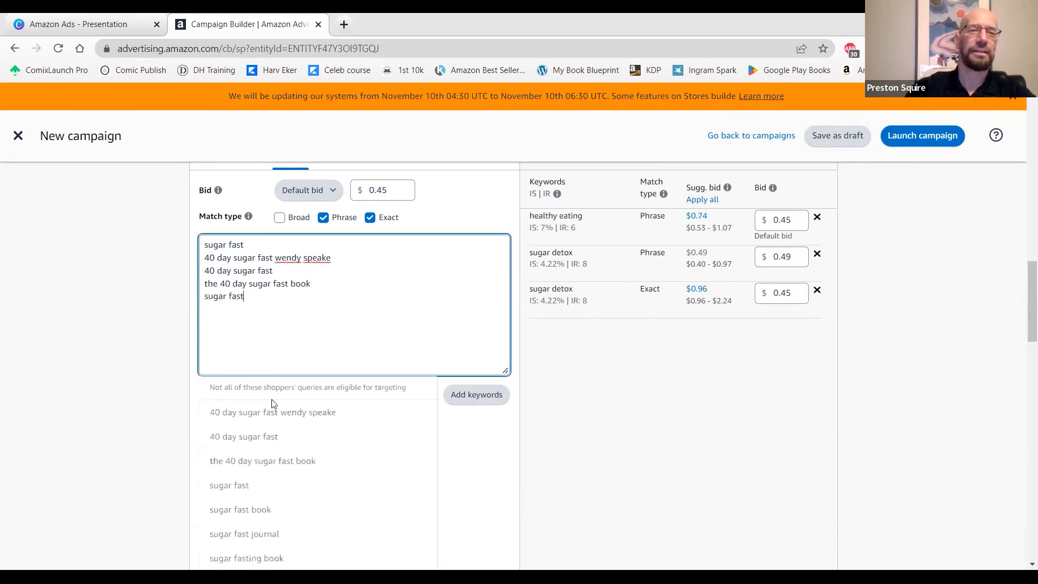
{"action": "left_click", "coordinate": [269, 512]}
List the query suggestion "sugar fast journal" and add all listed keywords as phrase and exact matches at the default bid.
{"action": "left_click", "coordinate": [292, 327]}
{"action": "key", "text": "ctrl+v"}
{"action": "scroll", "coordinate": [319, 412], "scroll_direction": "down", "scroll_amount": 1}
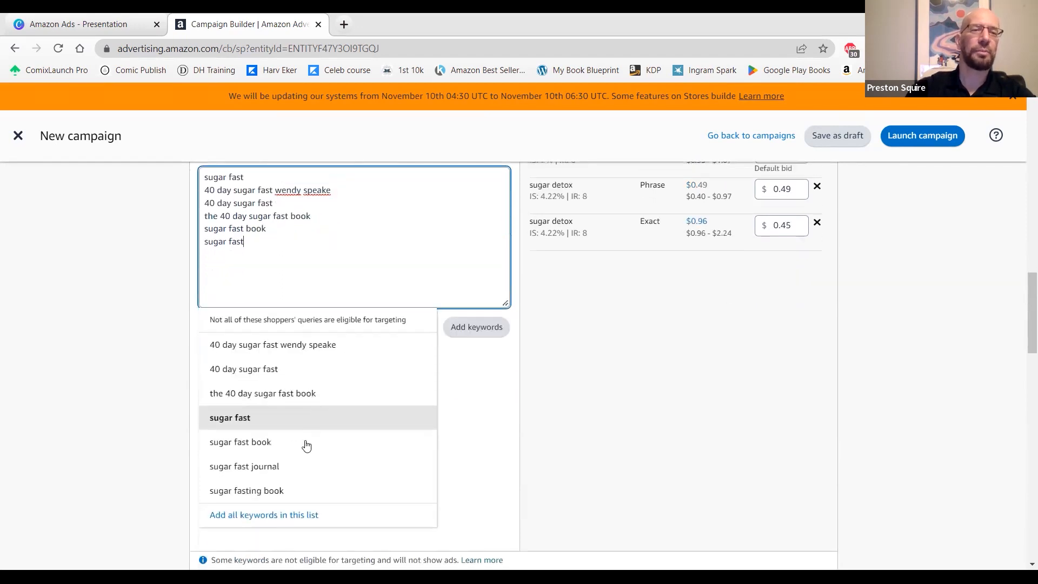
{"action": "left_click", "coordinate": [303, 469]}
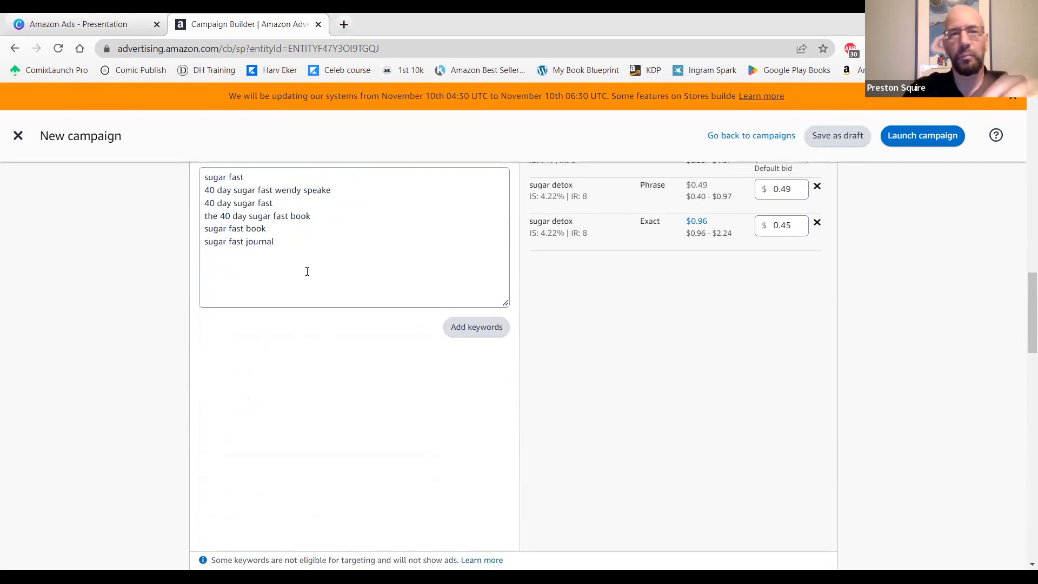
{"action": "scroll", "coordinate": [357, 276], "scroll_direction": "up", "scroll_amount": 1}
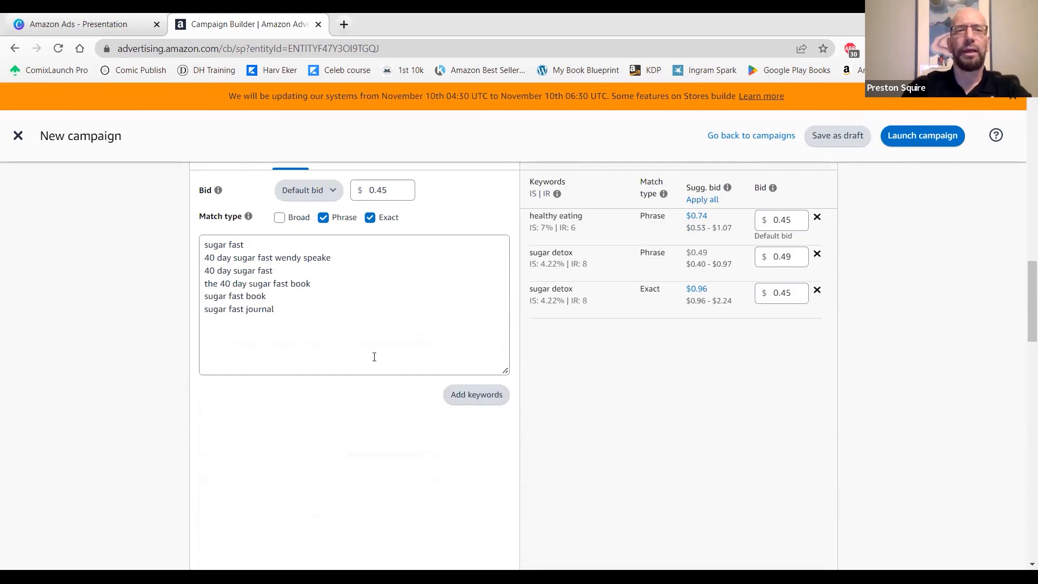
{"action": "left_click", "coordinate": [447, 403]}
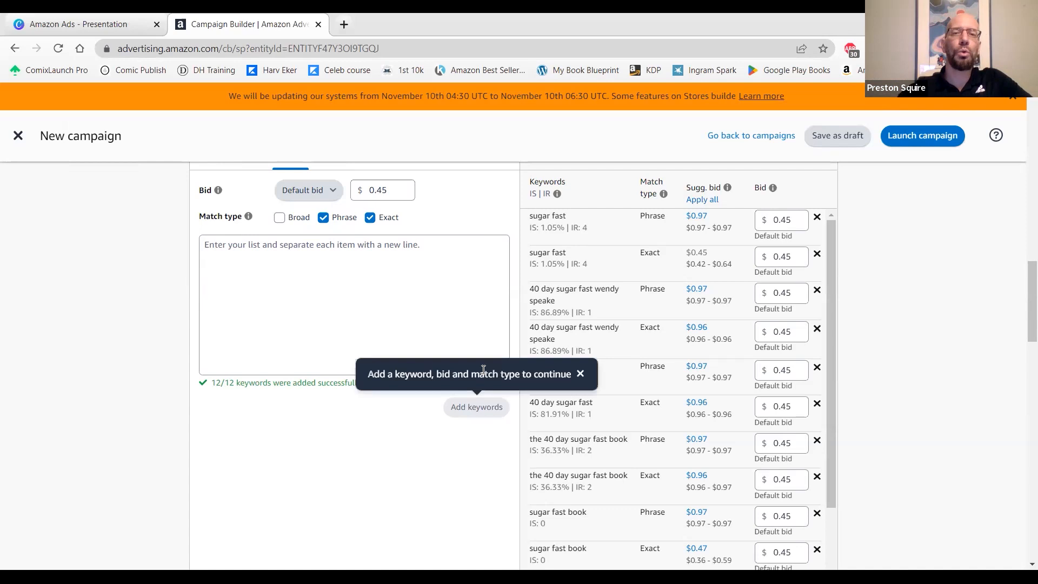
Review the added keywords with their match types, suggested bids and default bids.
{"action": "scroll", "coordinate": [607, 346], "scroll_direction": "down", "scroll_amount": 3}
{"action": "scroll", "coordinate": [610, 359], "scroll_direction": "up", "scroll_amount": 4}
{"action": "scroll", "coordinate": [612, 363], "scroll_direction": "down", "scroll_amount": 10}
{"action": "scroll", "coordinate": [612, 367], "scroll_direction": "up", "scroll_amount": 3}
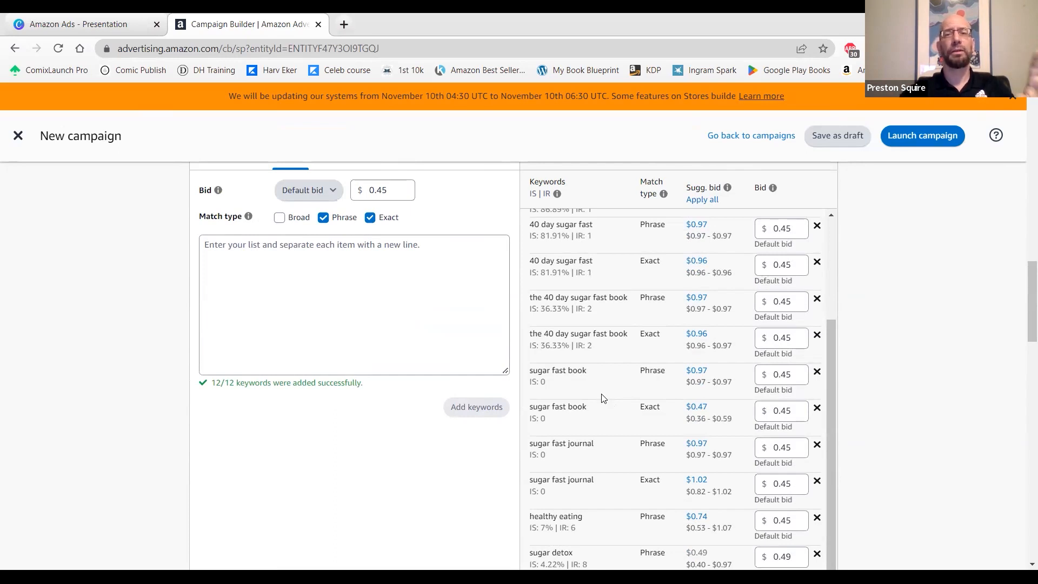
{"action": "scroll", "coordinate": [601, 400], "scroll_direction": "down", "scroll_amount": 1}
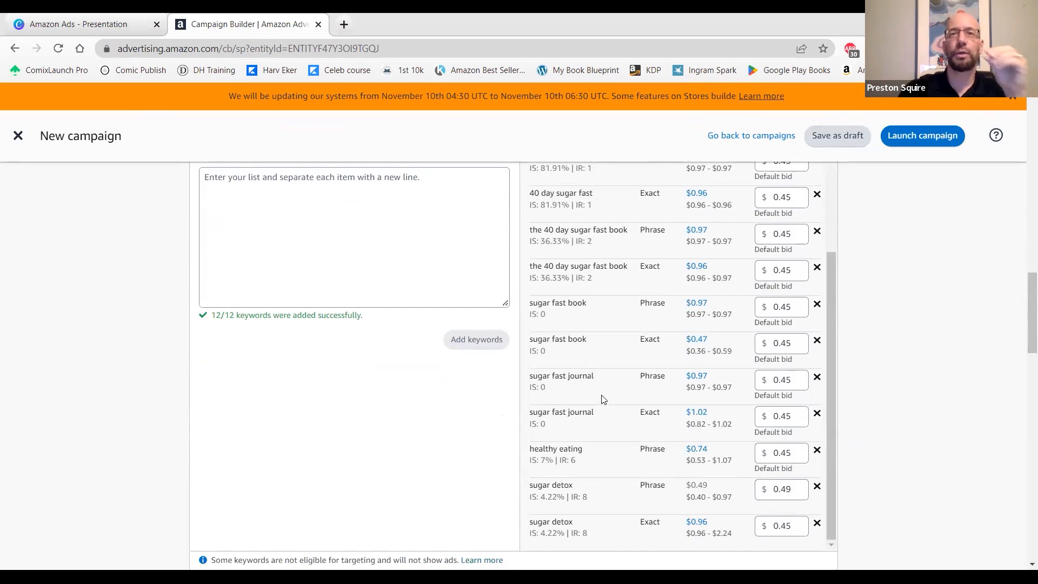
{"action": "scroll", "coordinate": [606, 416], "scroll_direction": "up", "scroll_amount": 3}
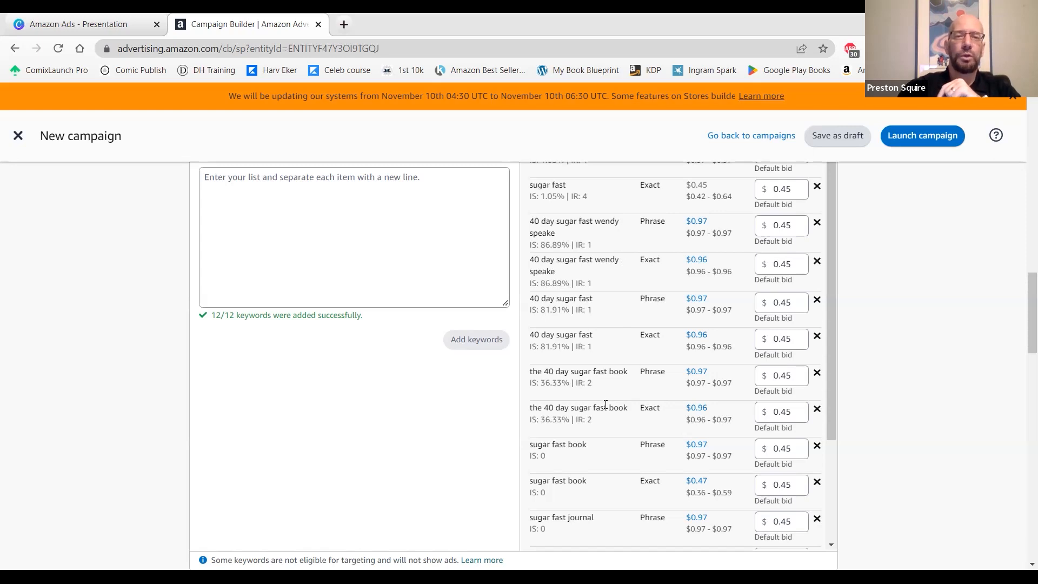
{"action": "scroll", "coordinate": [606, 405], "scroll_direction": "down", "scroll_amount": 3}
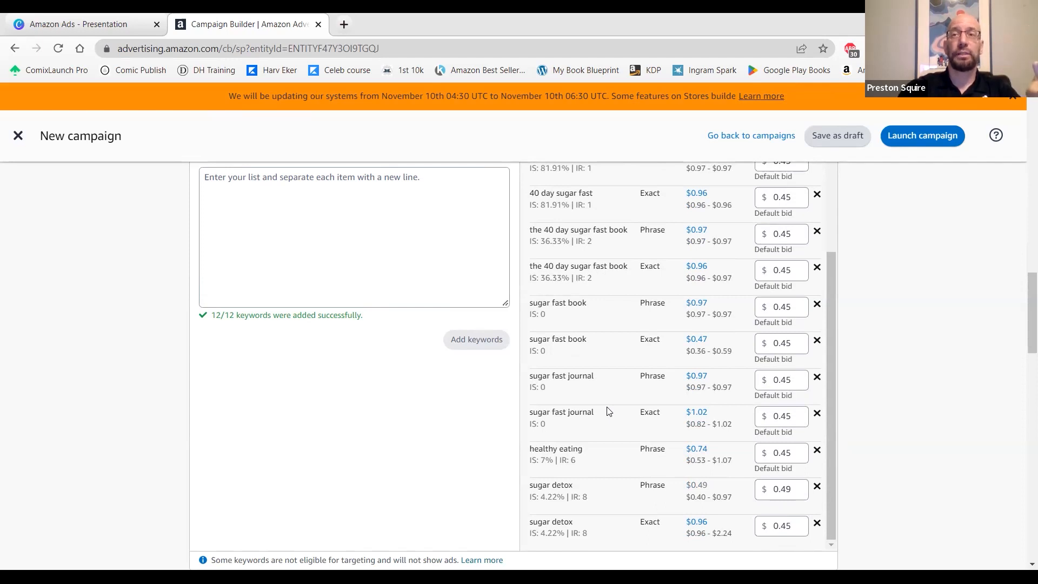
Look over the negative keyword targeting and Creative sections, and return to the empty keyword list entry.
{"action": "scroll", "coordinate": [607, 412], "scroll_direction": "down", "scroll_amount": 3}
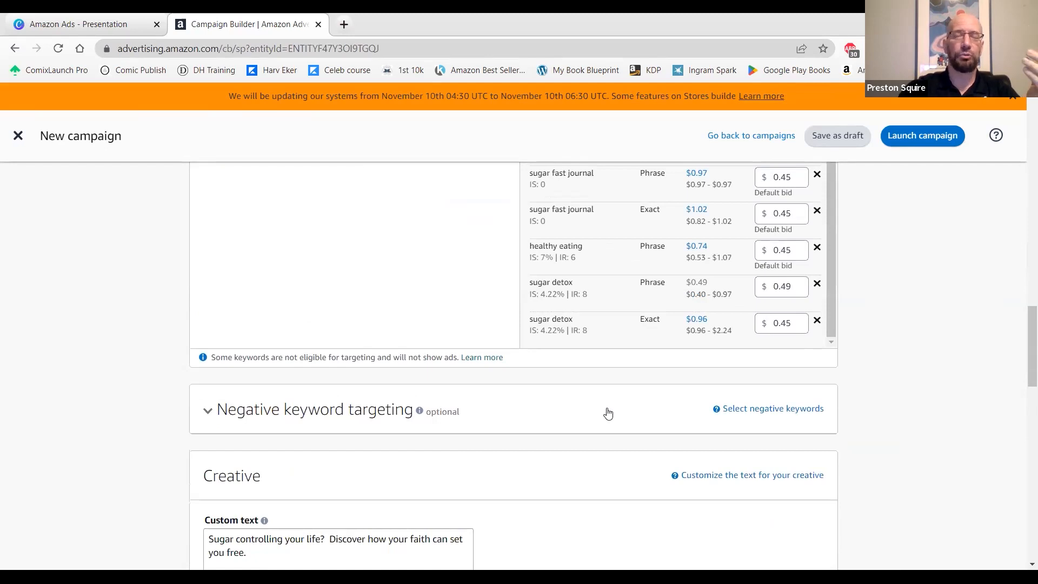
{"action": "scroll", "coordinate": [607, 412], "scroll_direction": "down", "scroll_amount": 1}
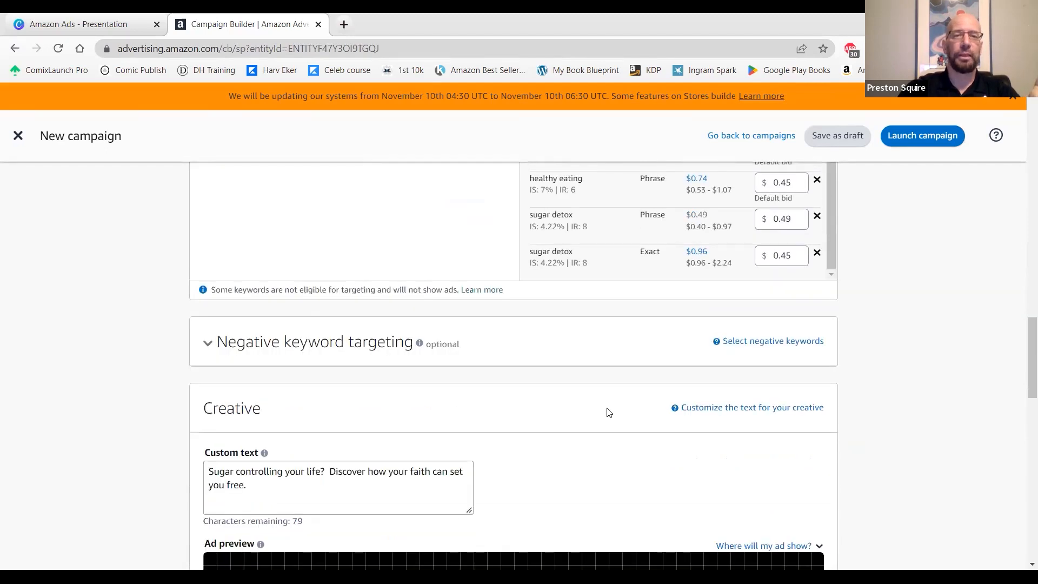
{"action": "scroll", "coordinate": [607, 412], "scroll_direction": "down", "scroll_amount": 4}
{"action": "scroll", "coordinate": [608, 412], "scroll_direction": "up", "scroll_amount": 8}
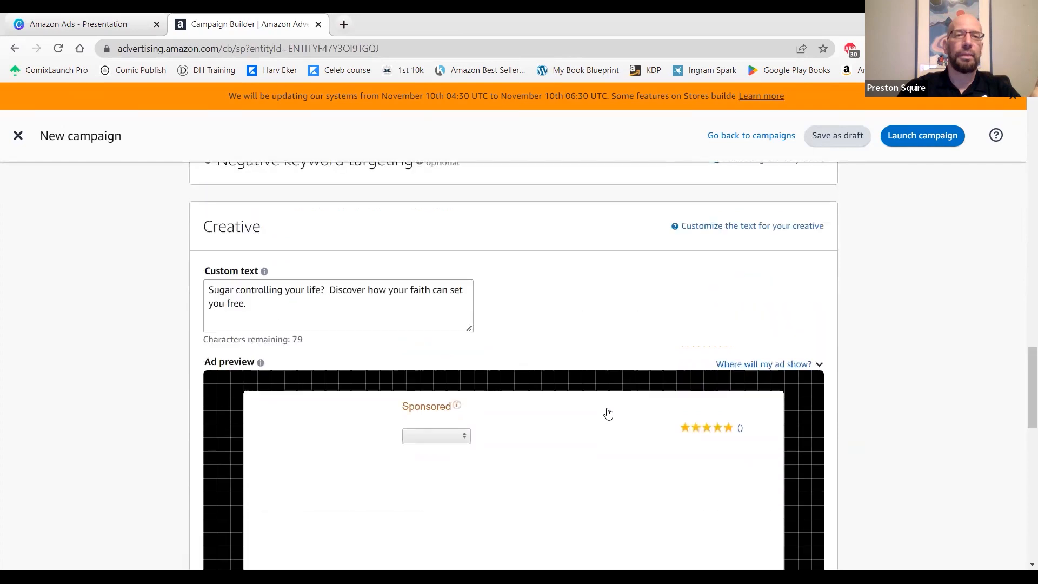
{"action": "scroll", "coordinate": [608, 412], "scroll_direction": "up", "scroll_amount": 4}
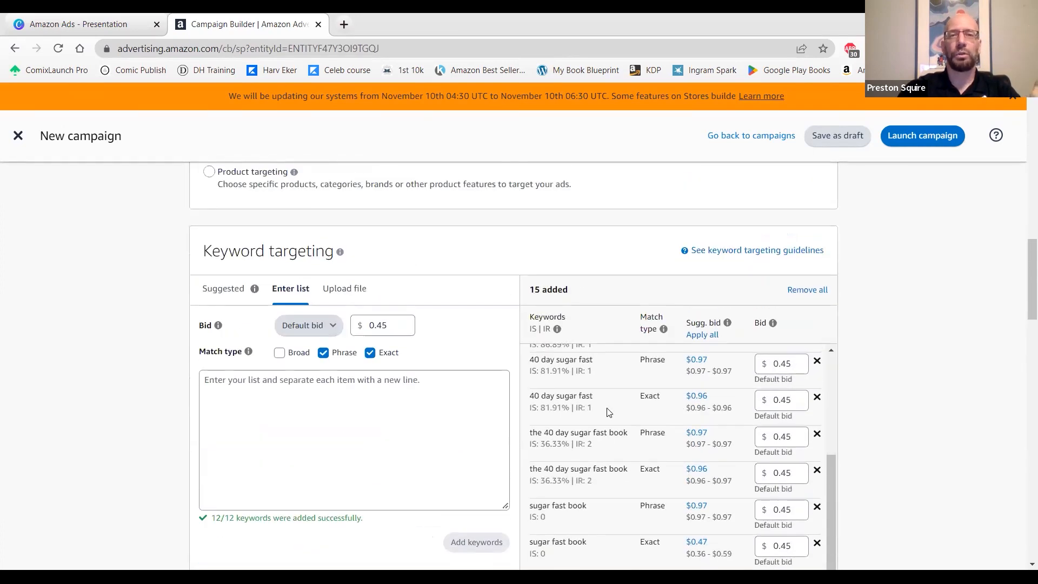
{"action": "scroll", "coordinate": [608, 413], "scroll_direction": "down", "scroll_amount": 2}
{"action": "scroll", "coordinate": [608, 413], "scroll_direction": "up", "scroll_amount": 1}
{"action": "scroll", "coordinate": [381, 254], "scroll_direction": "up", "scroll_amount": 2}
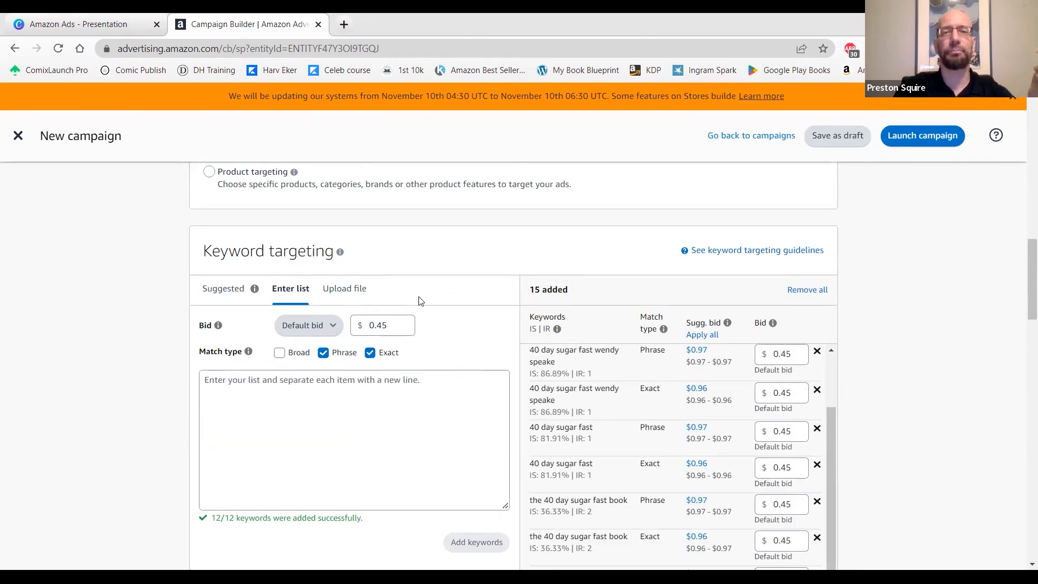
{"action": "left_click", "coordinate": [345, 414]}
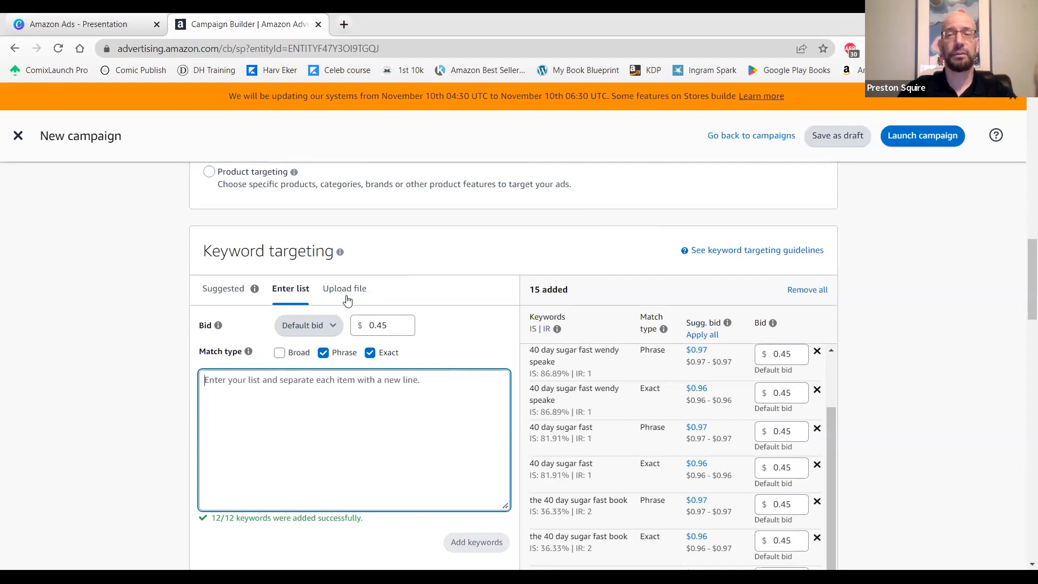
Review the added keywords with their match types and bids, and the custom text in the Creative section.
{"action": "scroll", "coordinate": [516, 389], "scroll_direction": "down", "scroll_amount": 3}
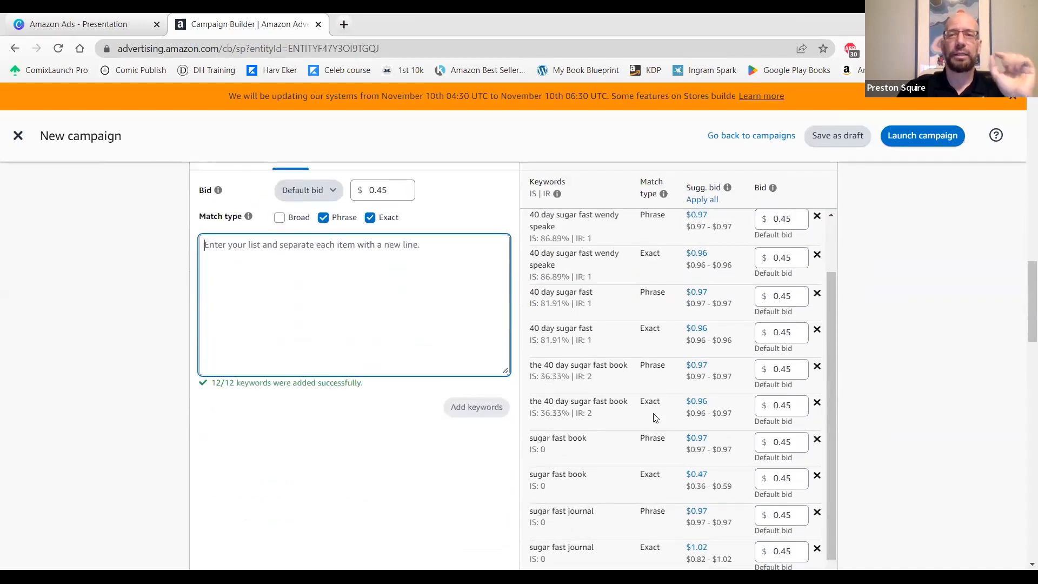
{"action": "scroll", "coordinate": [654, 417], "scroll_direction": "down", "scroll_amount": 5}
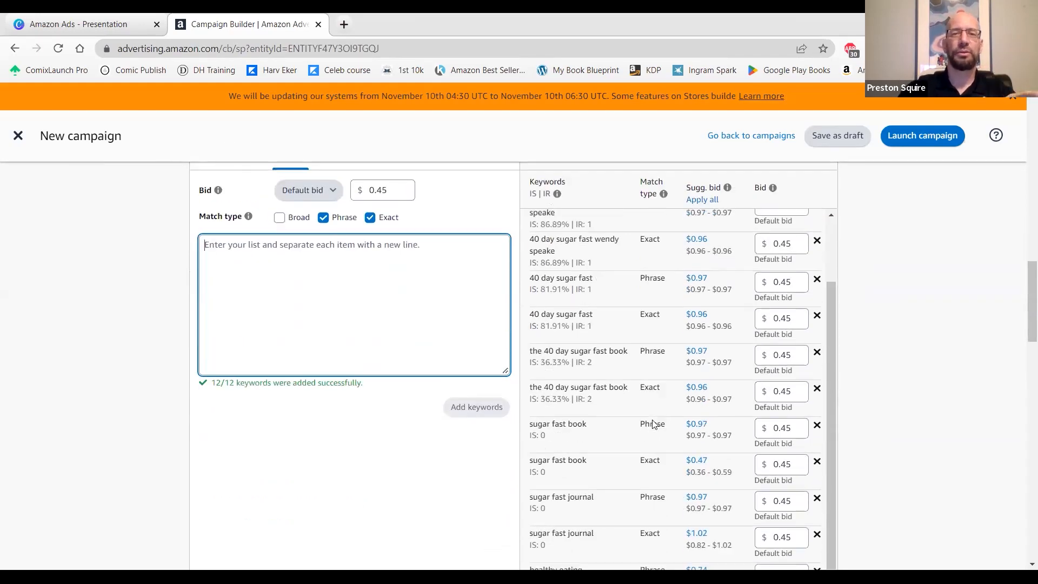
{"action": "scroll", "coordinate": [627, 428], "scroll_direction": "down", "scroll_amount": 3}
{"action": "scroll", "coordinate": [627, 428], "scroll_direction": "up", "scroll_amount": 3}
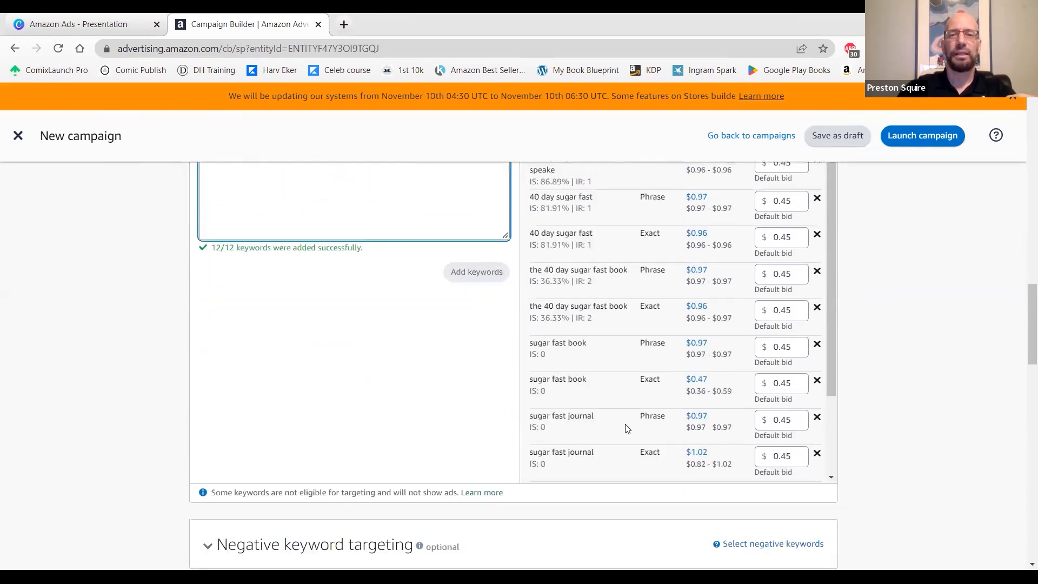
{"action": "scroll", "coordinate": [643, 424], "scroll_direction": "up", "scroll_amount": 5}
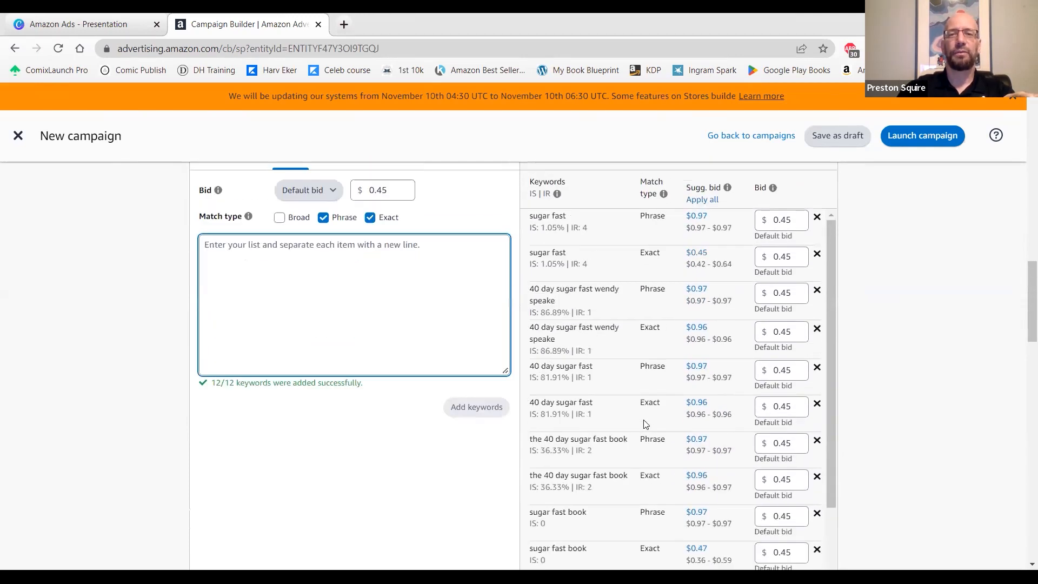
{"action": "scroll", "coordinate": [645, 425], "scroll_direction": "down", "scroll_amount": 3}
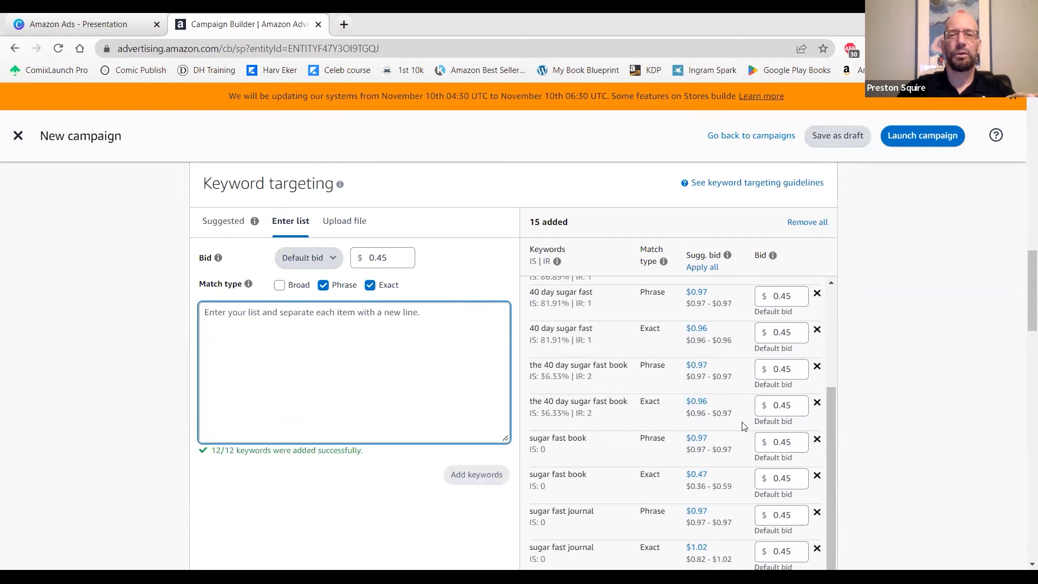
{"action": "scroll", "coordinate": [744, 426], "scroll_direction": "down", "scroll_amount": 5}
{"action": "scroll", "coordinate": [581, 412], "scroll_direction": "down", "scroll_amount": 3}
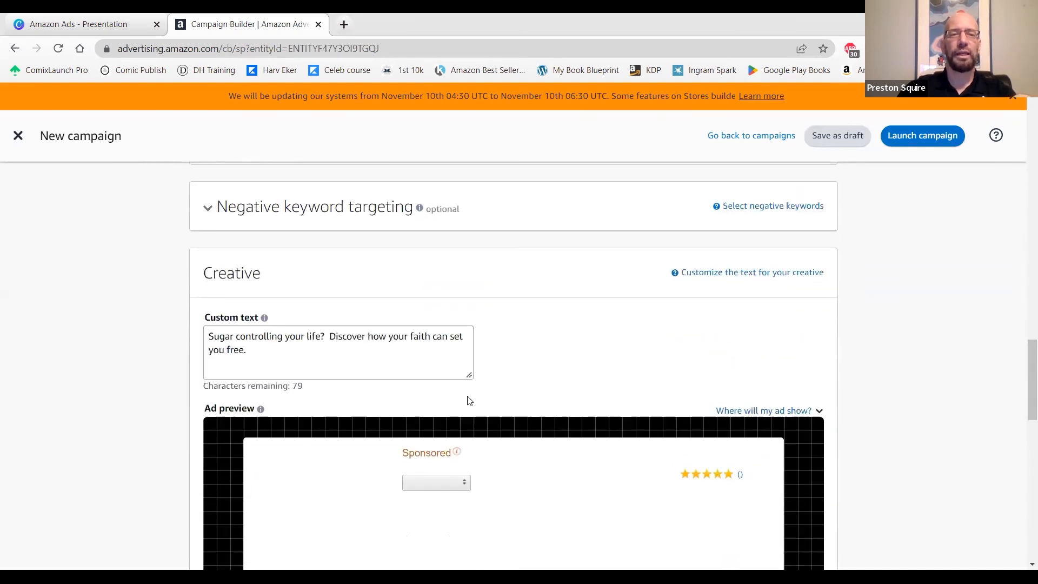
{"action": "scroll", "coordinate": [351, 349], "scroll_direction": "down", "scroll_amount": 1}
{"action": "left_click", "coordinate": [244, 283]}
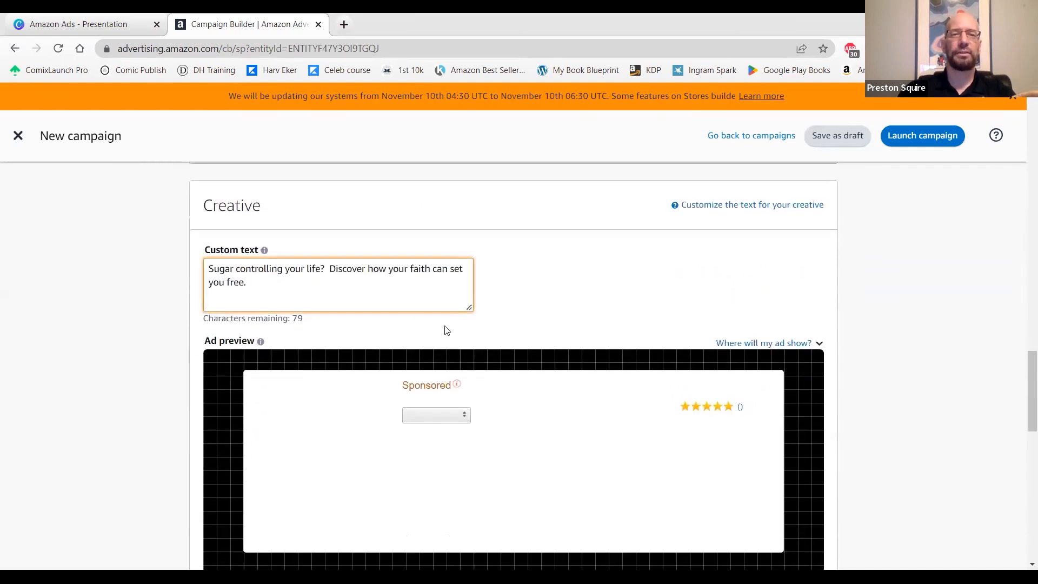
Set the campaign bidding strategy to Fixed bids.
{"action": "scroll", "coordinate": [447, 330], "scroll_direction": "down", "scroll_amount": 3}
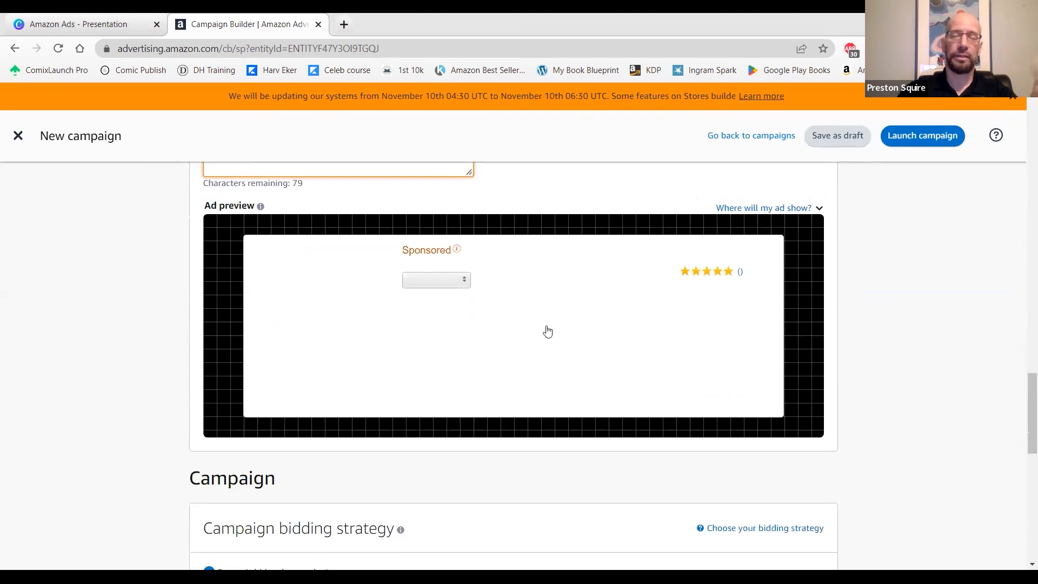
{"action": "scroll", "coordinate": [546, 349], "scroll_direction": "down", "scroll_amount": 3}
{"action": "scroll", "coordinate": [546, 348], "scroll_direction": "down", "scroll_amount": 2}
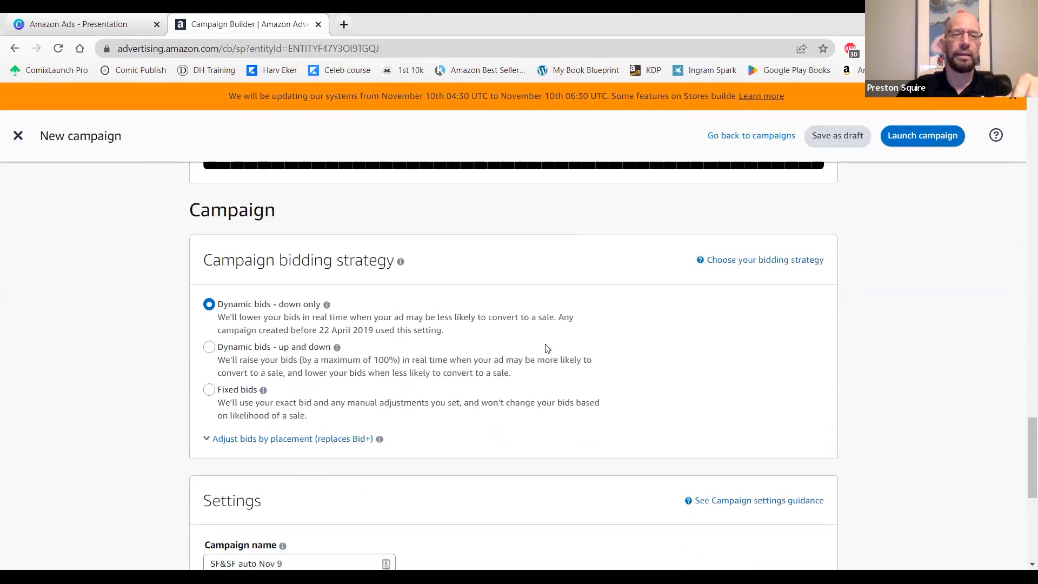
{"action": "left_click", "coordinate": [213, 392]}
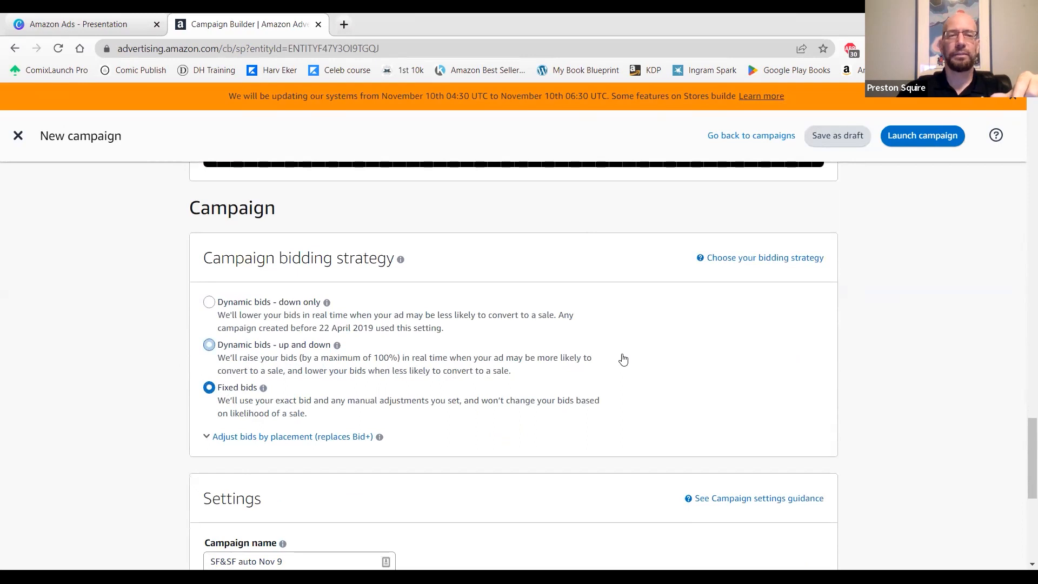
Replace the "auto Nov 9" part of the campaign name so it reads "SF&SF detox/fast".
{"action": "scroll", "coordinate": [622, 358], "scroll_direction": "down", "scroll_amount": 5}
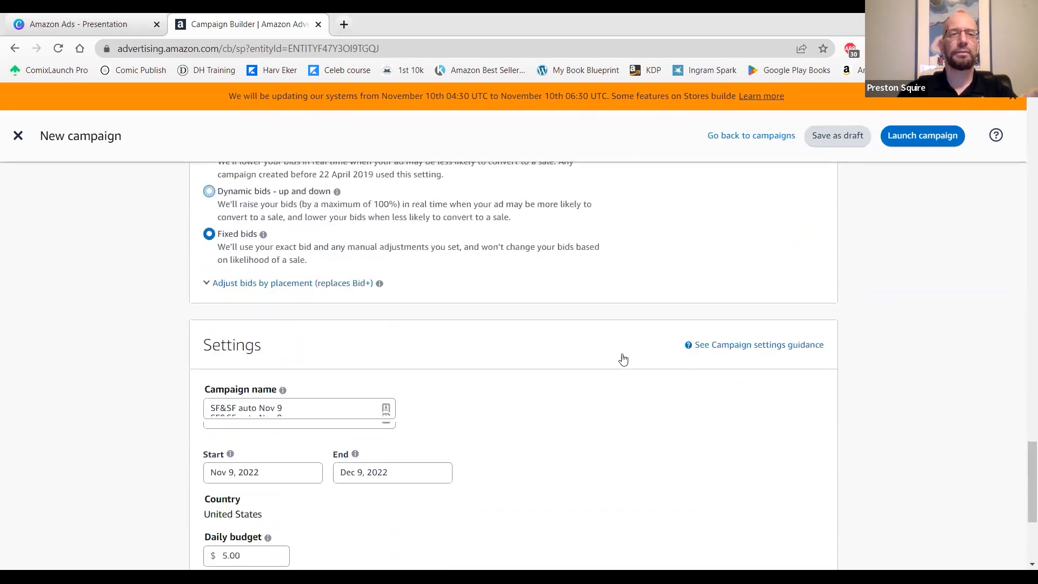
{"action": "left_click", "coordinate": [279, 291]}
{"action": "left_click_drag", "start_coordinate": [282, 291], "coordinate": [241, 294]}
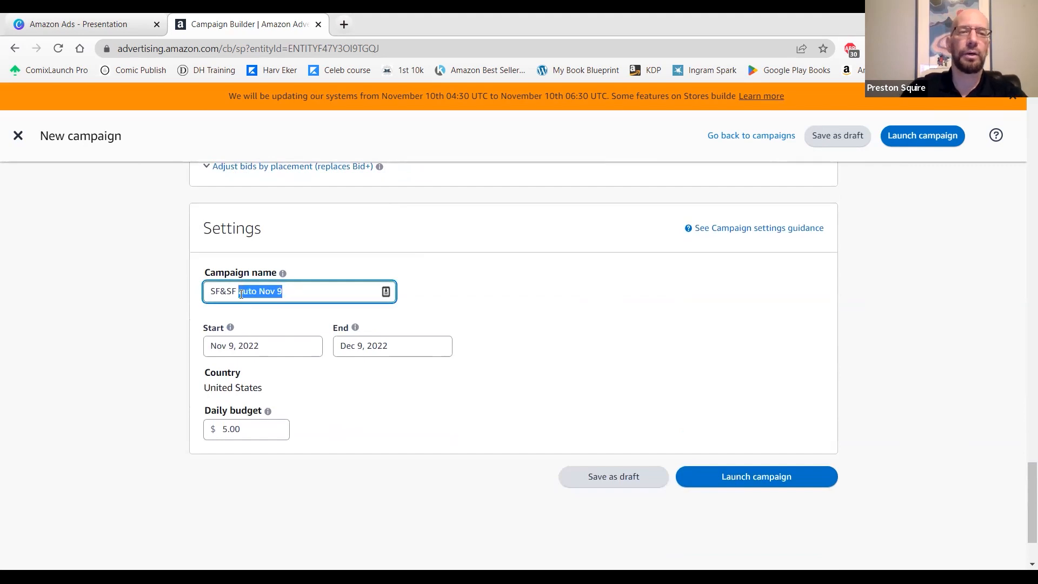
{"action": "key", "text": "BackSpace"}
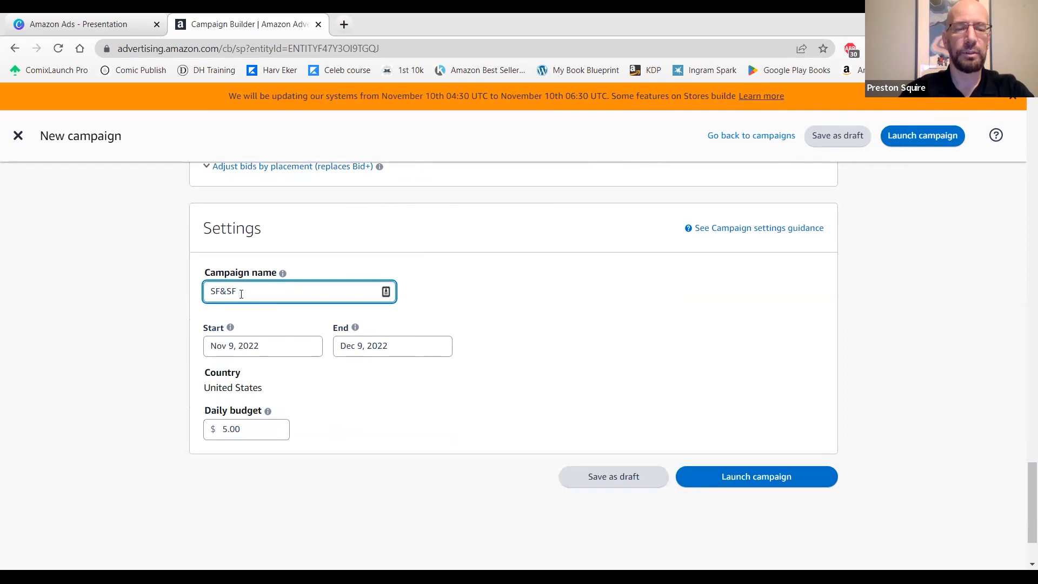
{"action": "type", "text": "de"}
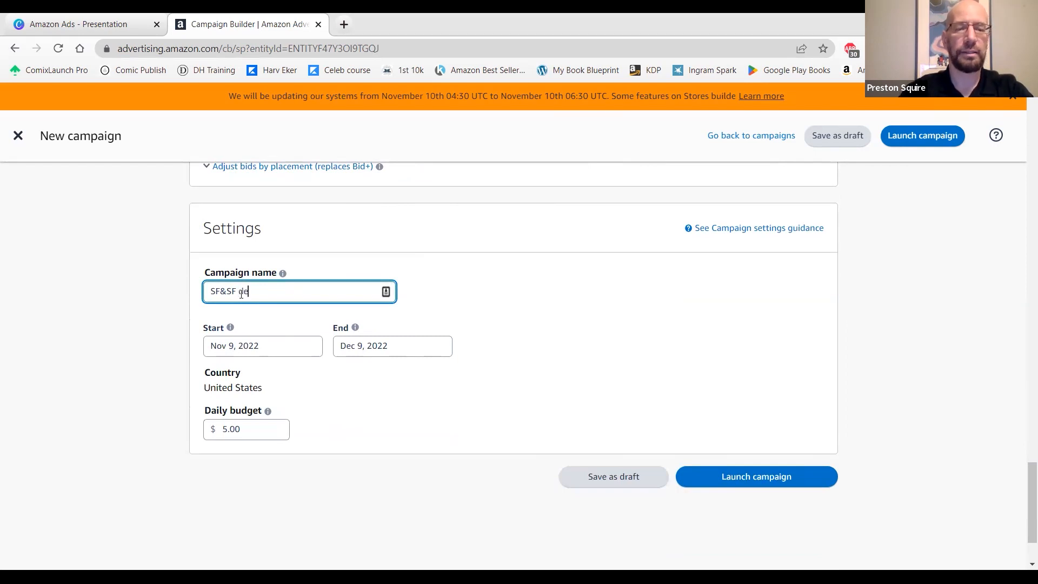
{"action": "type", "text": "tox/fast"}
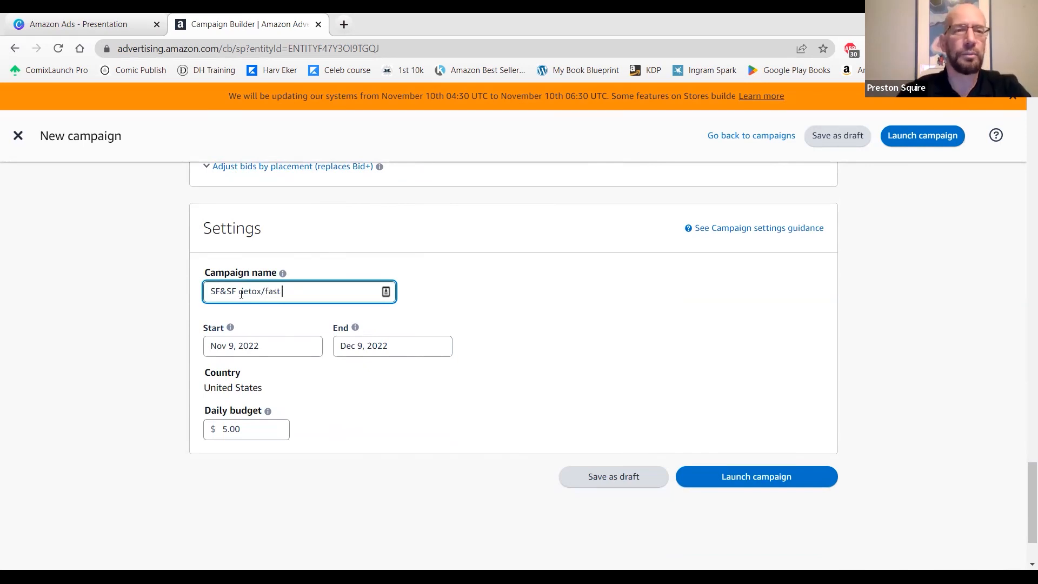
{"action": "type", "text": "Nov 9"}
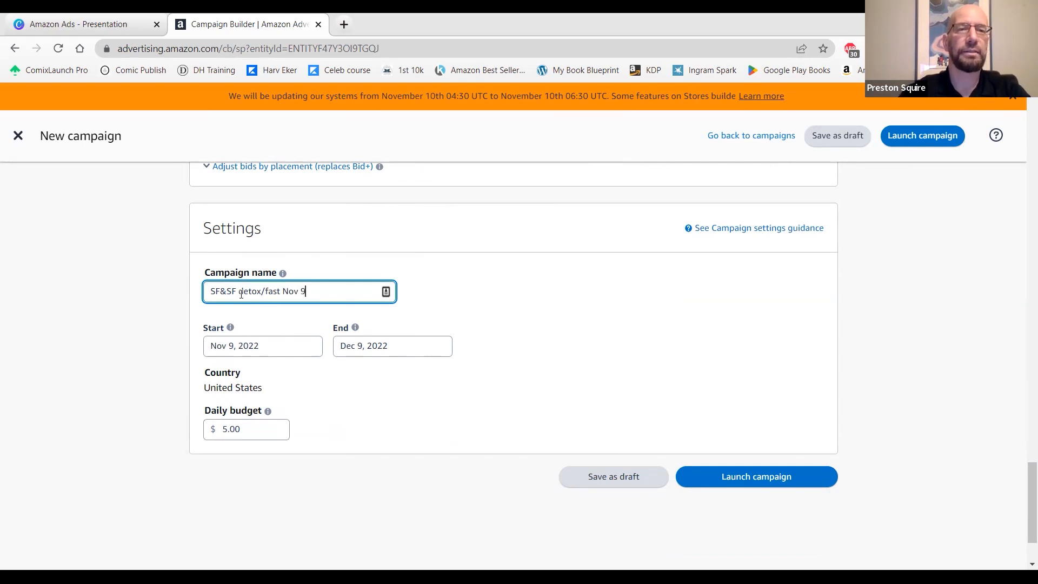
{"action": "key", "text": "BackSpace"}
{"action": "key", "text": "BackSpace"}
{"action": "key", "text": "BackSpace"}
{"action": "key", "text": "BackSpace"}
{"action": "key", "text": "BackSpace"}
{"action": "key", "text": "BackSpace"}
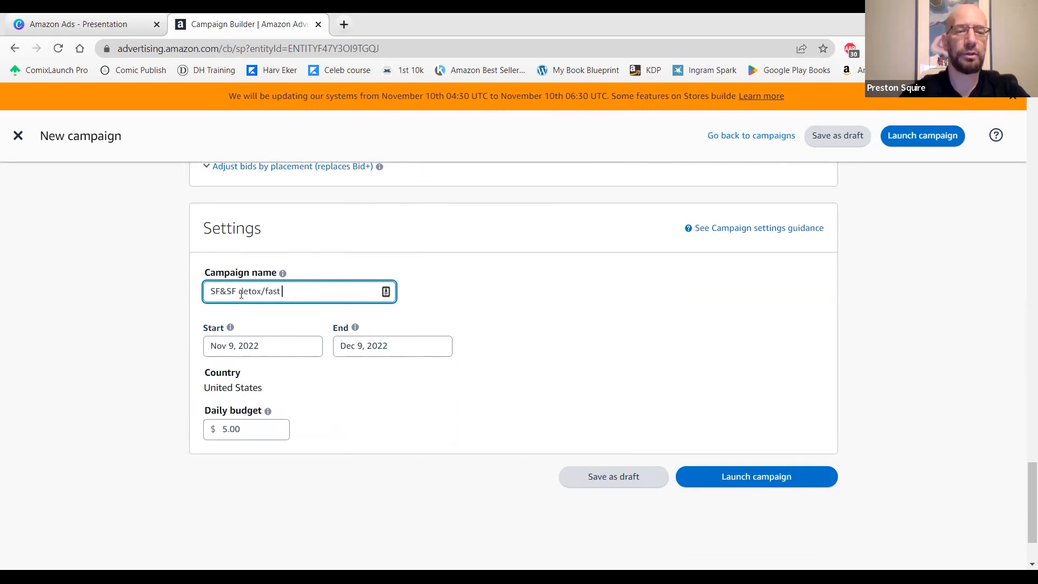
Check the ad preview and bidding sections, and complete the campaign name as "SF&SF detox/fast text".
{"action": "scroll", "coordinate": [249, 295], "scroll_direction": "up", "scroll_amount": 8}
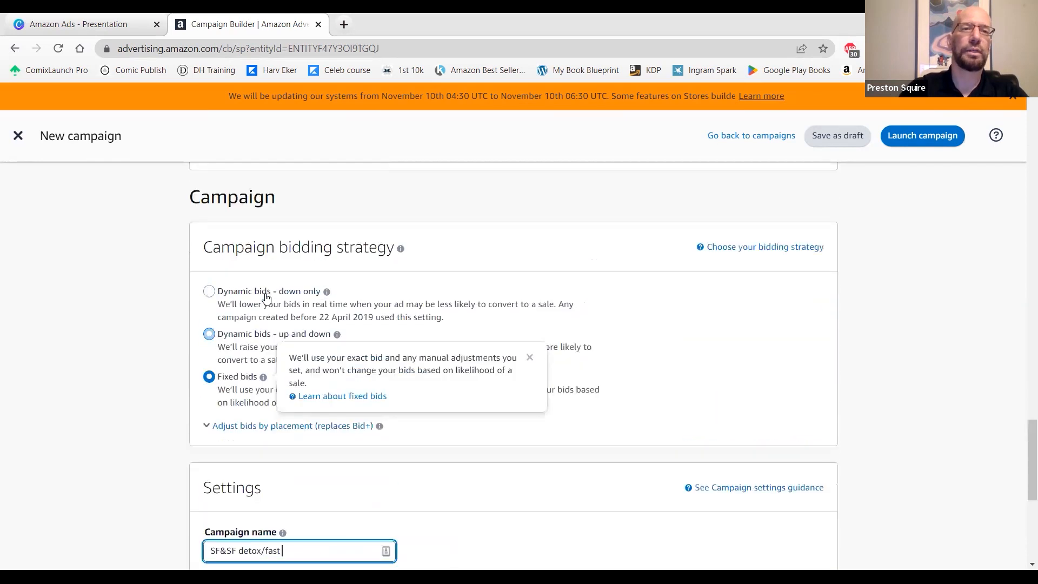
{"action": "scroll", "coordinate": [265, 298], "scroll_direction": "up", "scroll_amount": 7}
{"action": "scroll", "coordinate": [328, 316], "scroll_direction": "down", "scroll_amount": 10}
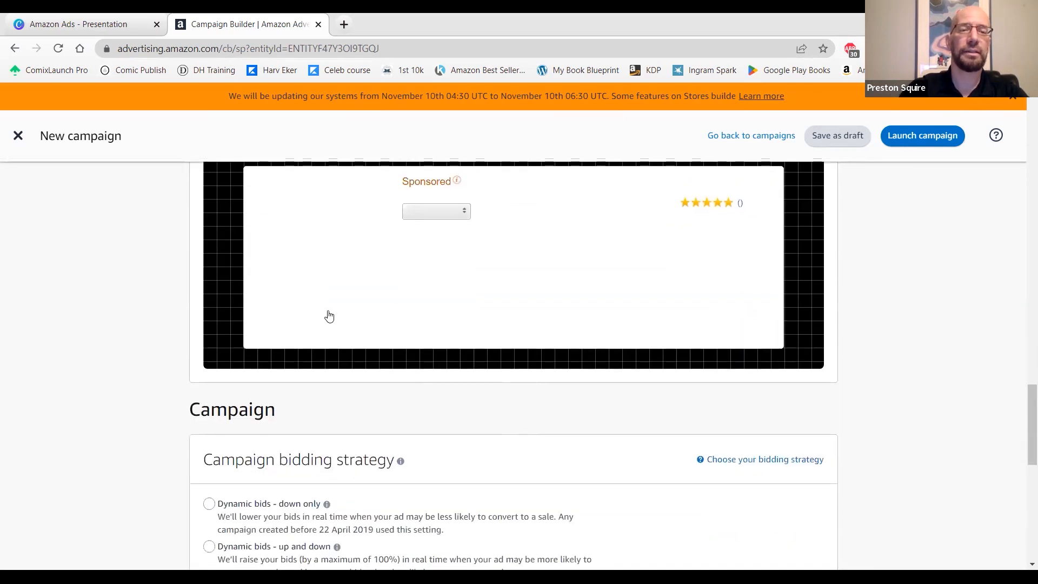
{"action": "scroll", "coordinate": [341, 346], "scroll_direction": "down", "scroll_amount": 1}
{"action": "type", "text": "text"}
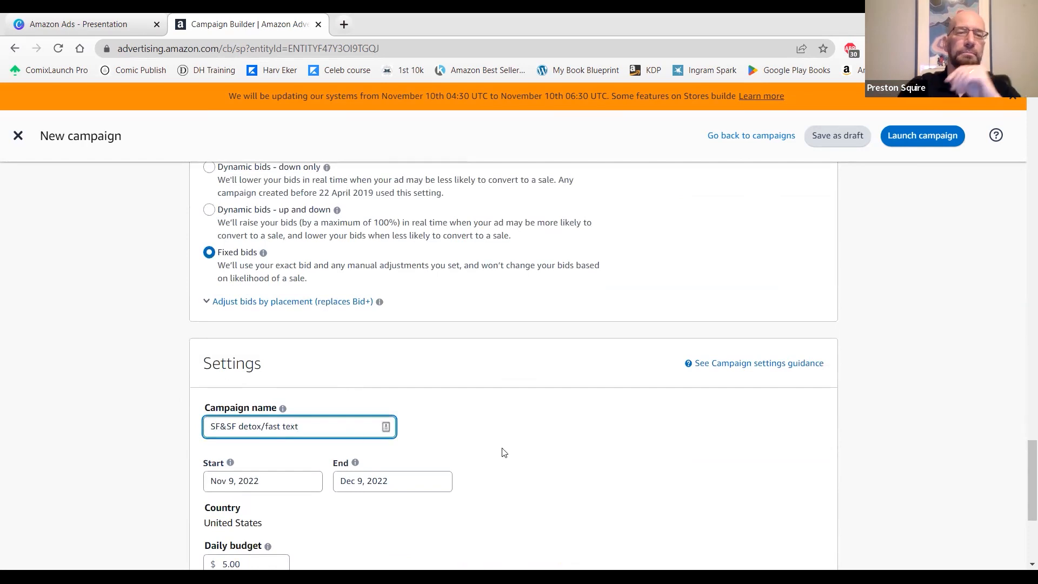
Launch the campaign and check the moderation time stated in the launch notice.
{"action": "scroll", "coordinate": [557, 447], "scroll_direction": "down", "scroll_amount": 1}
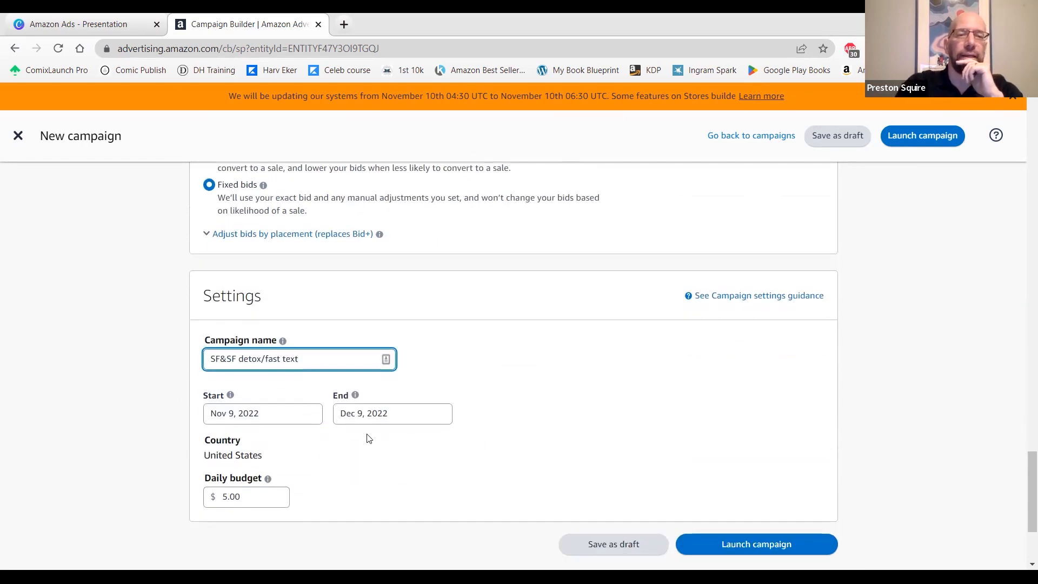
{"action": "left_click", "coordinate": [733, 546]}
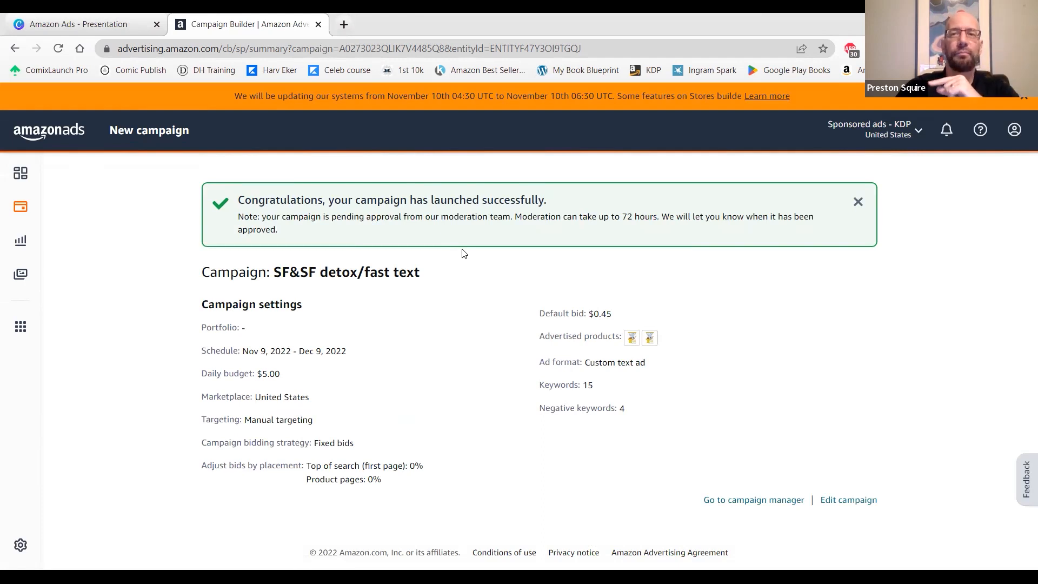
{"action": "left_click_drag", "start_coordinate": [568, 220], "coordinate": [654, 223]}
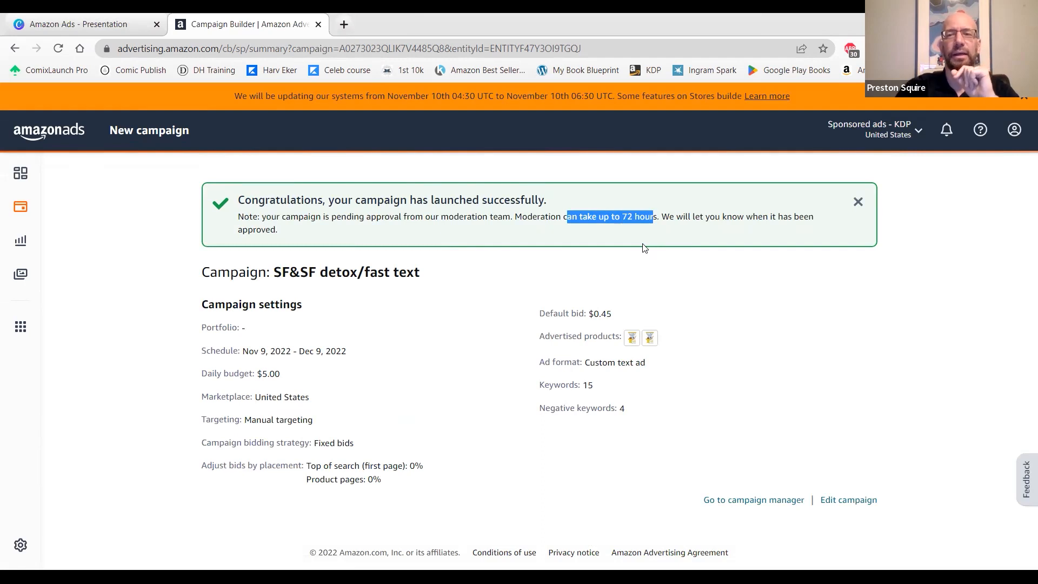
{"action": "left_click", "coordinate": [644, 250]}
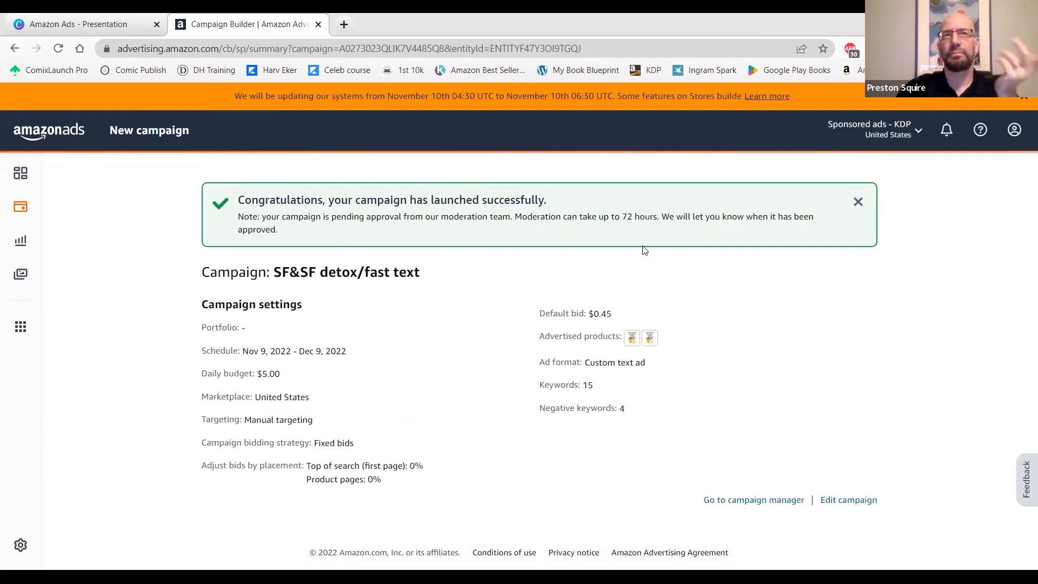